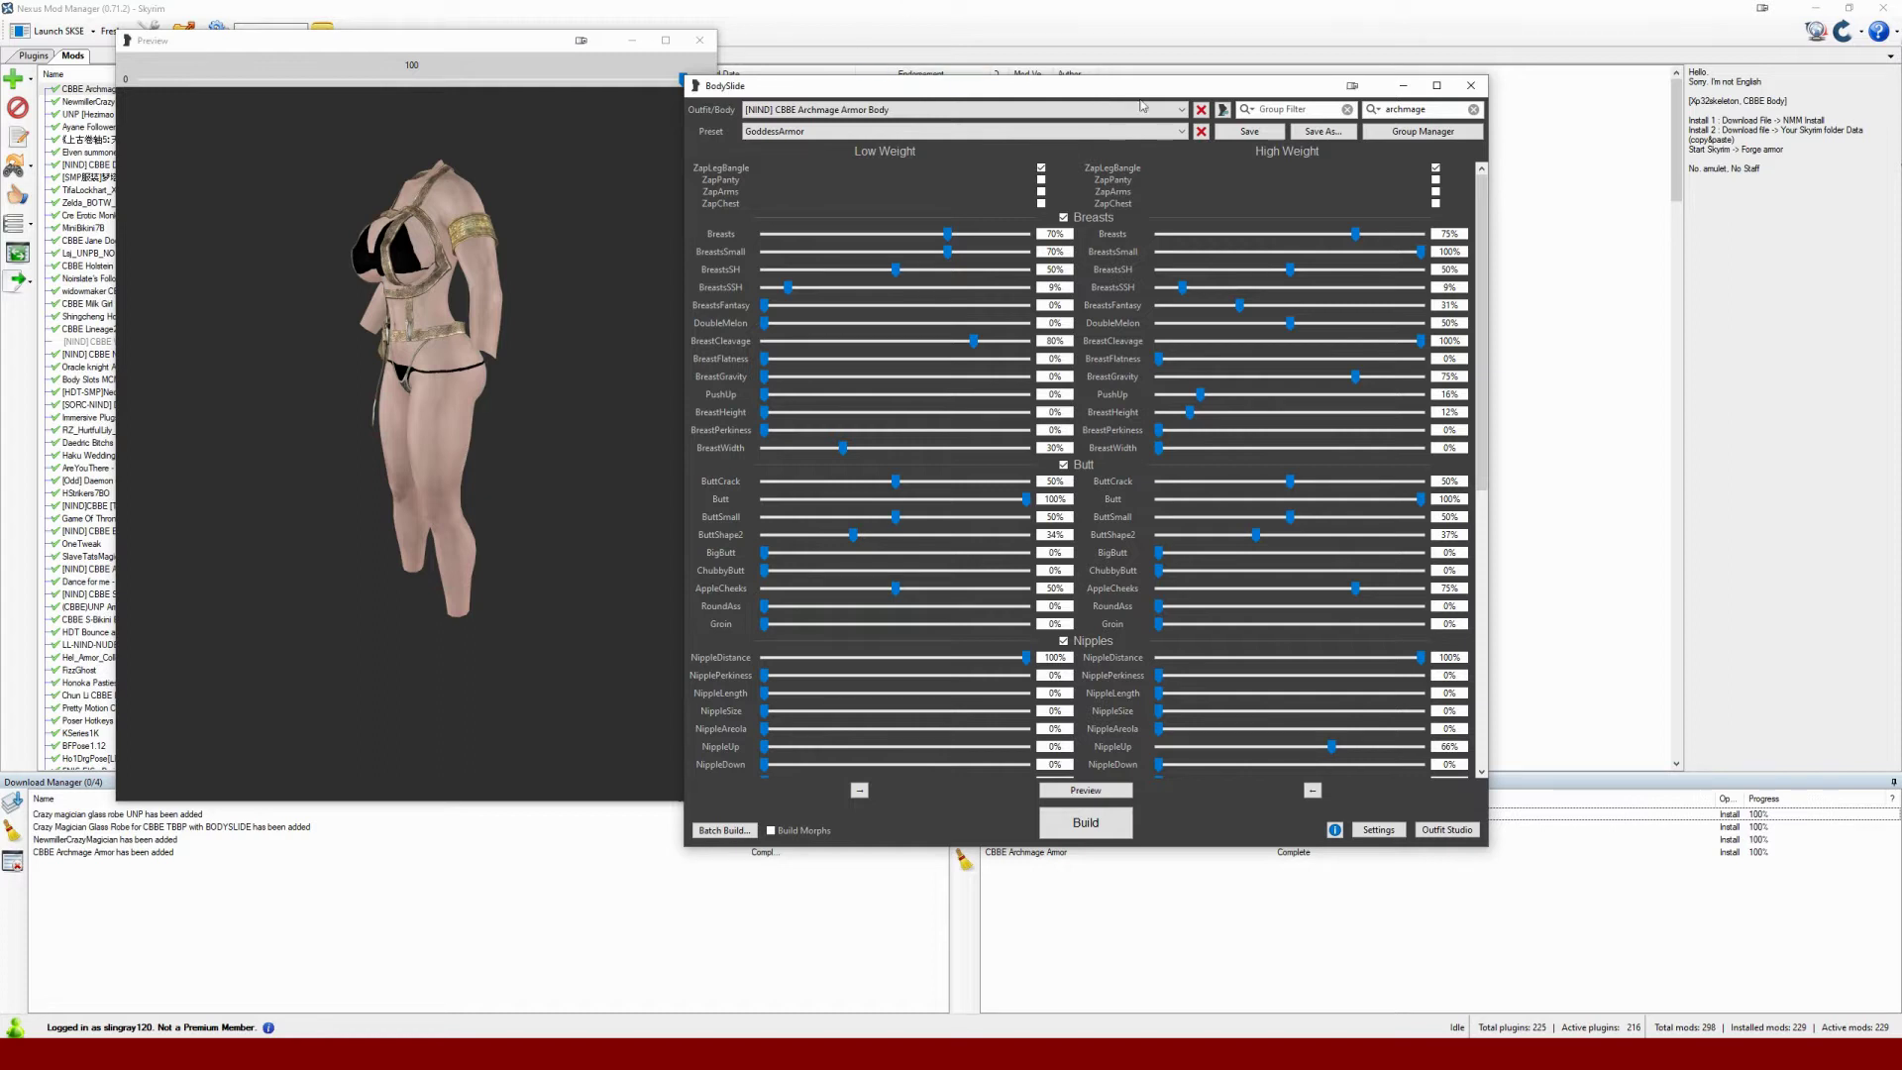
Launch Outfit Studio with the CBBE Archmage Armor Body project loaded for editing
left_click(1221, 113)
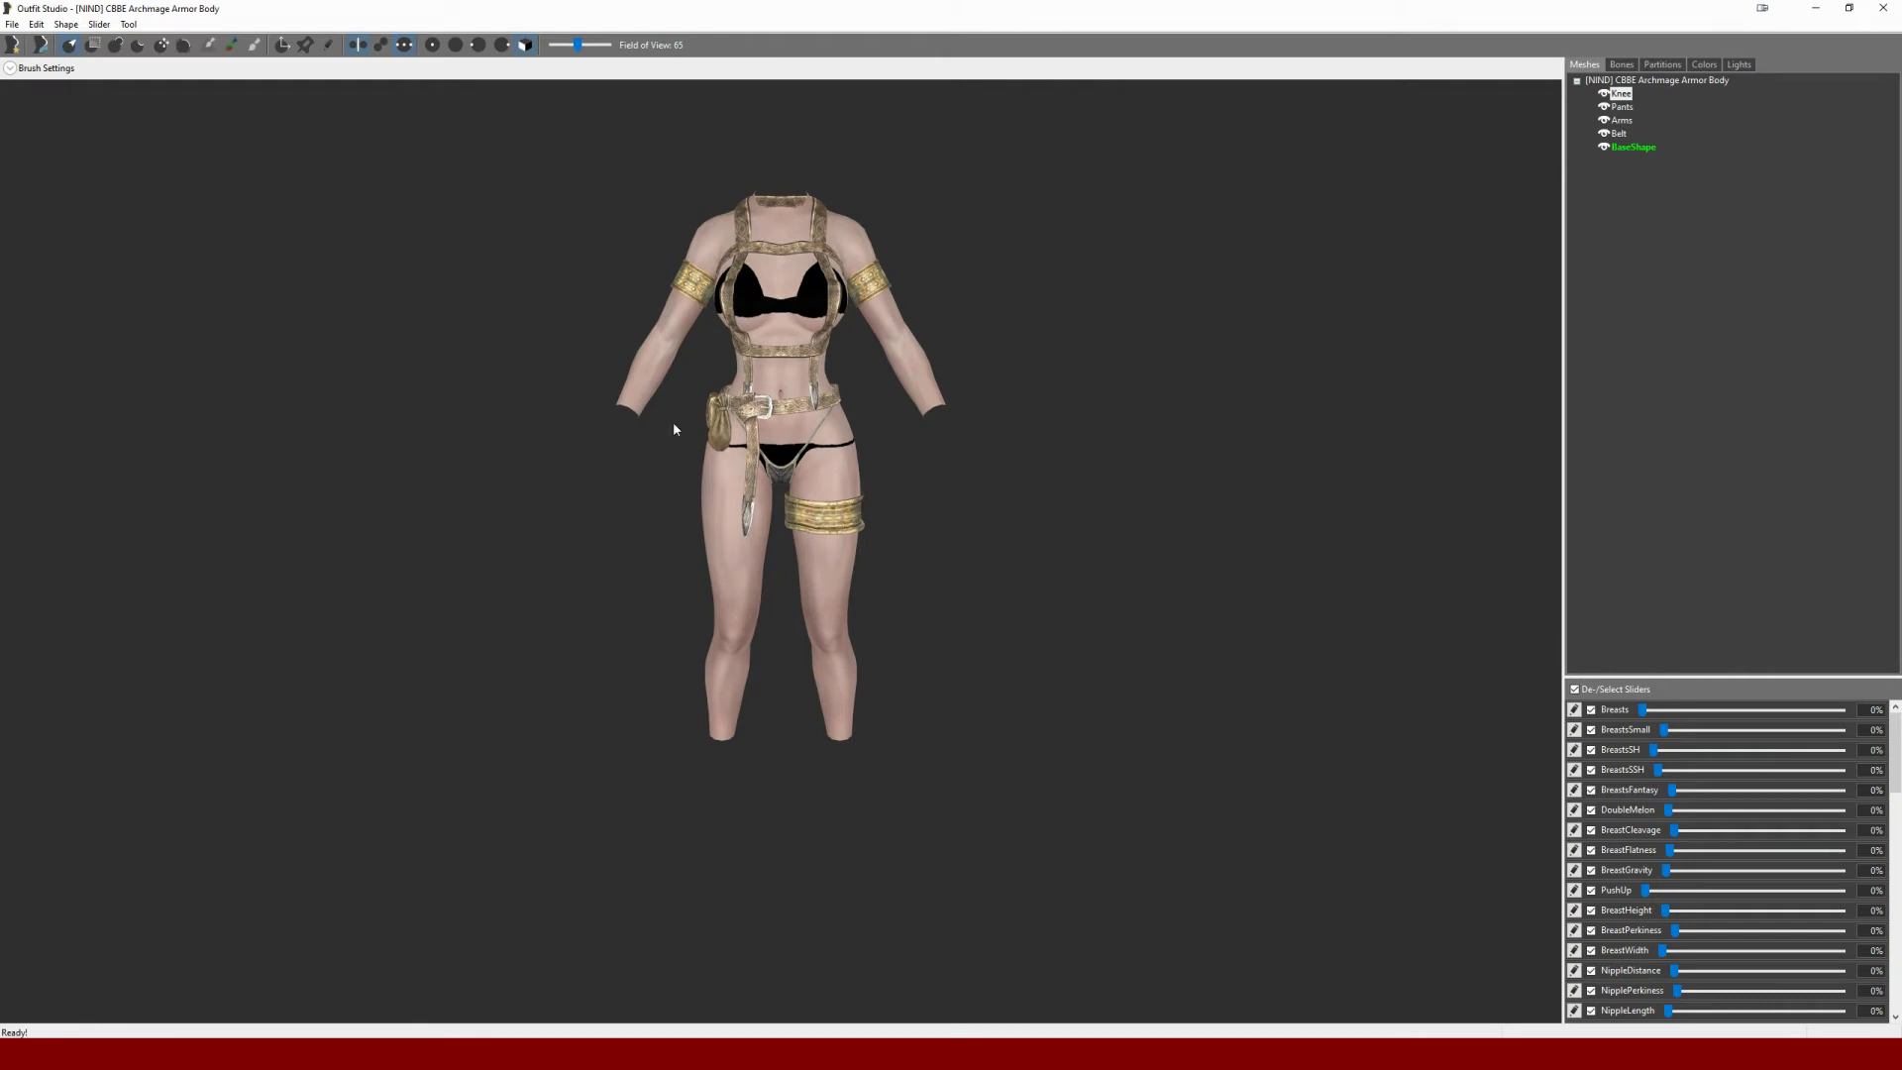
Duplicate the BaseShape body mesh into a new shape named Oiled
left_click(1604, 147)
right_click(1635, 146)
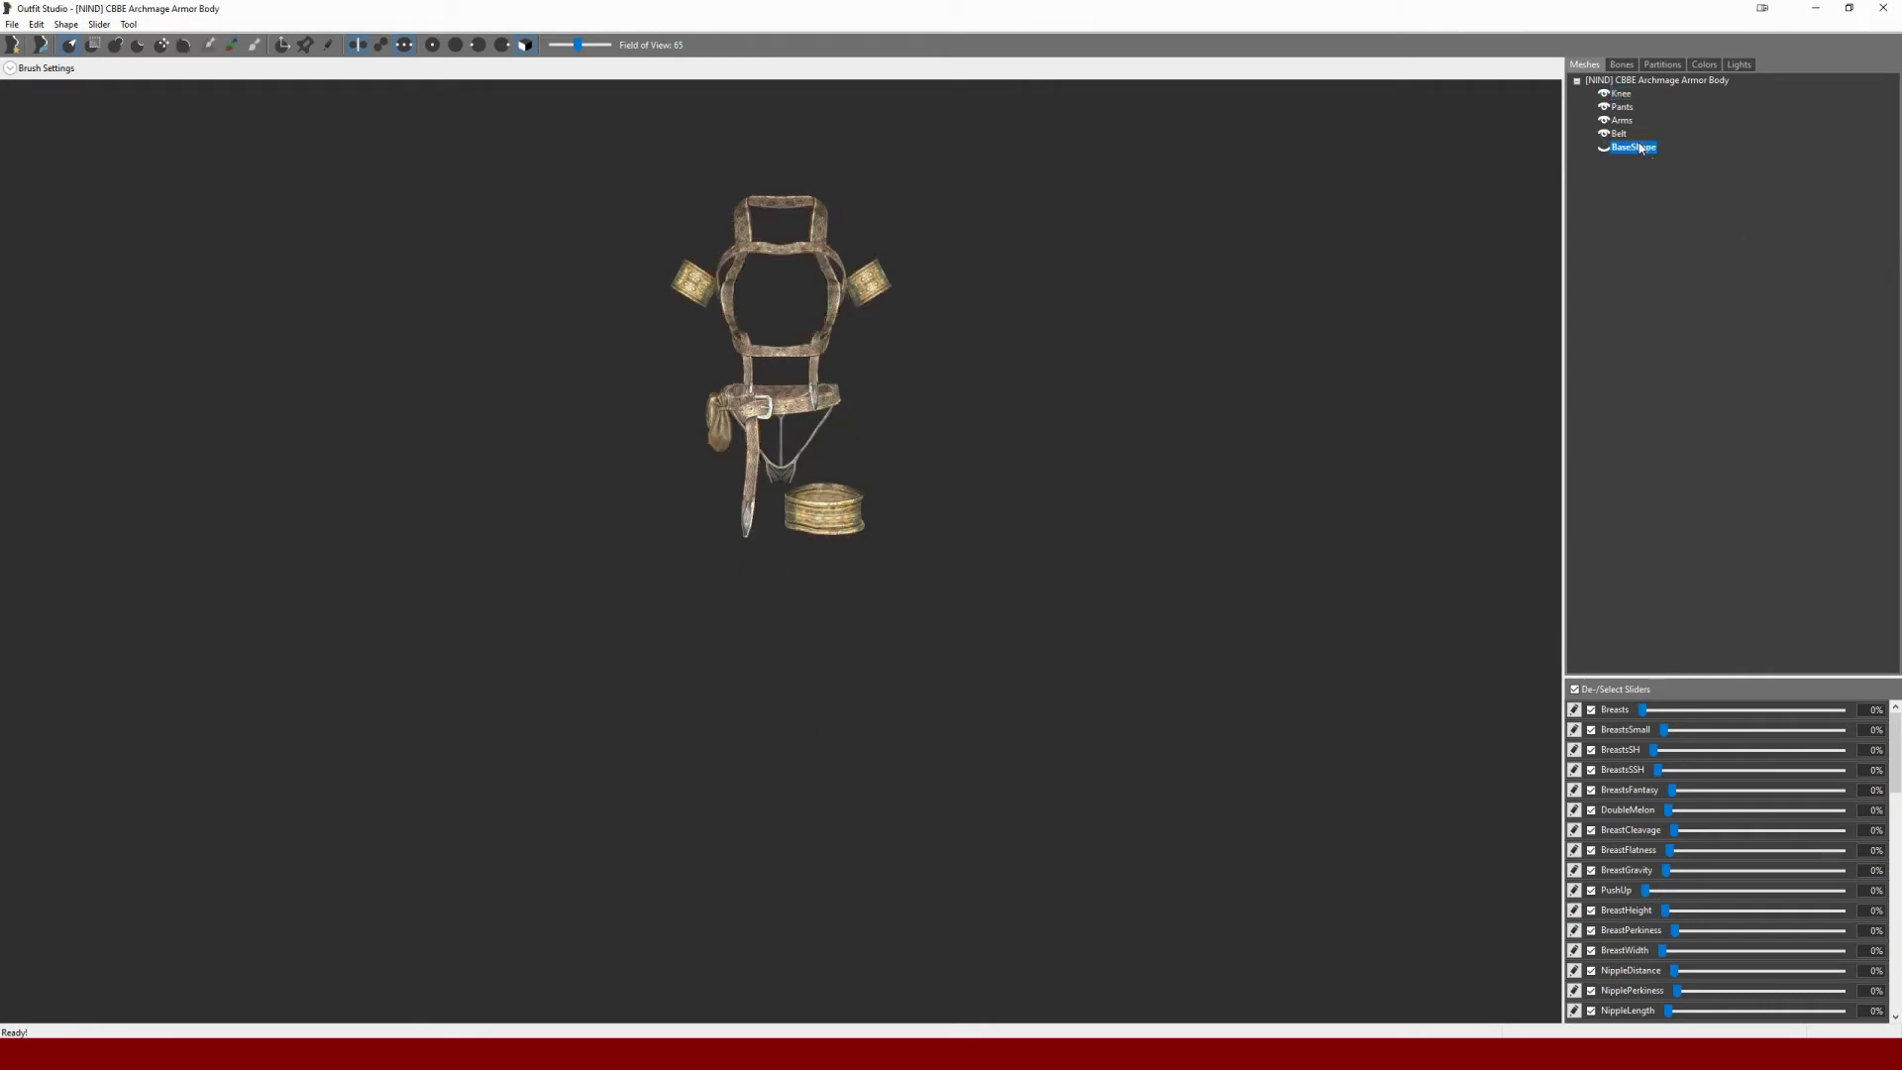
left_click(1684, 233)
type("Oiled")
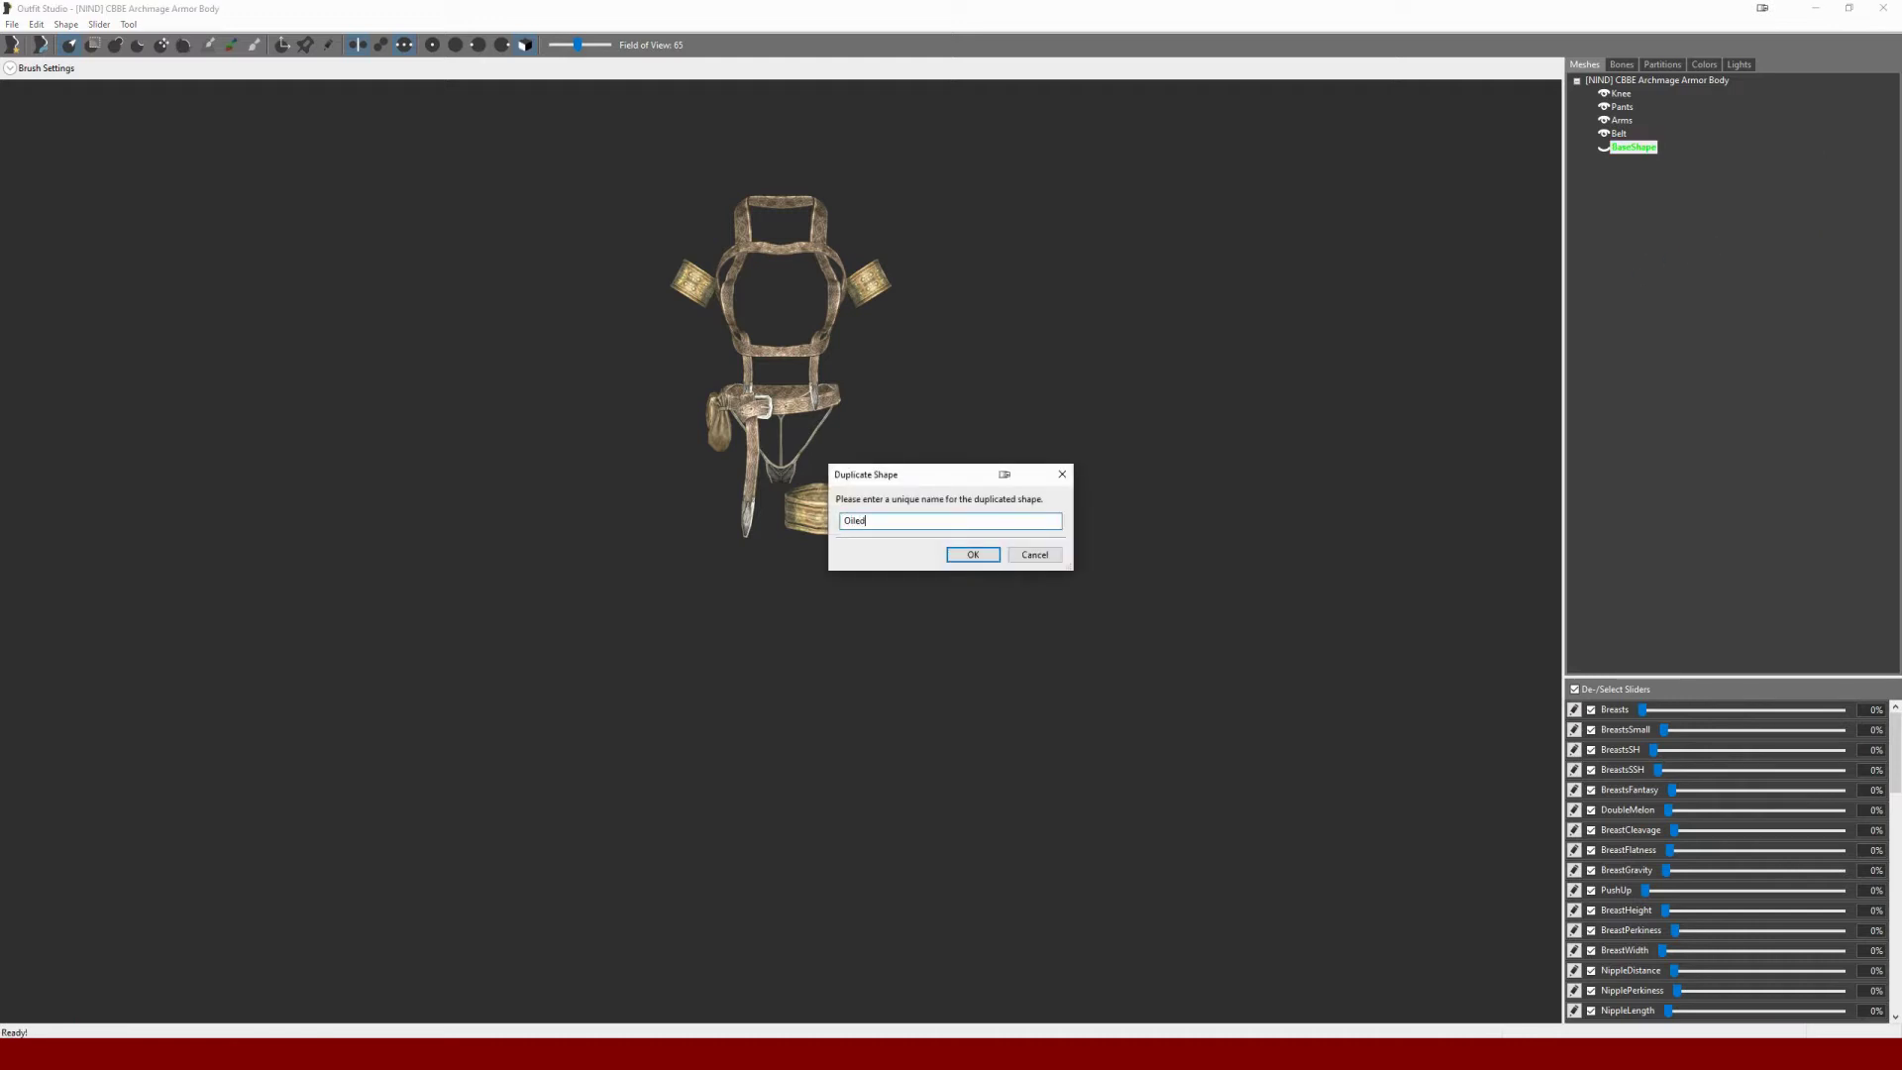
key("Return")
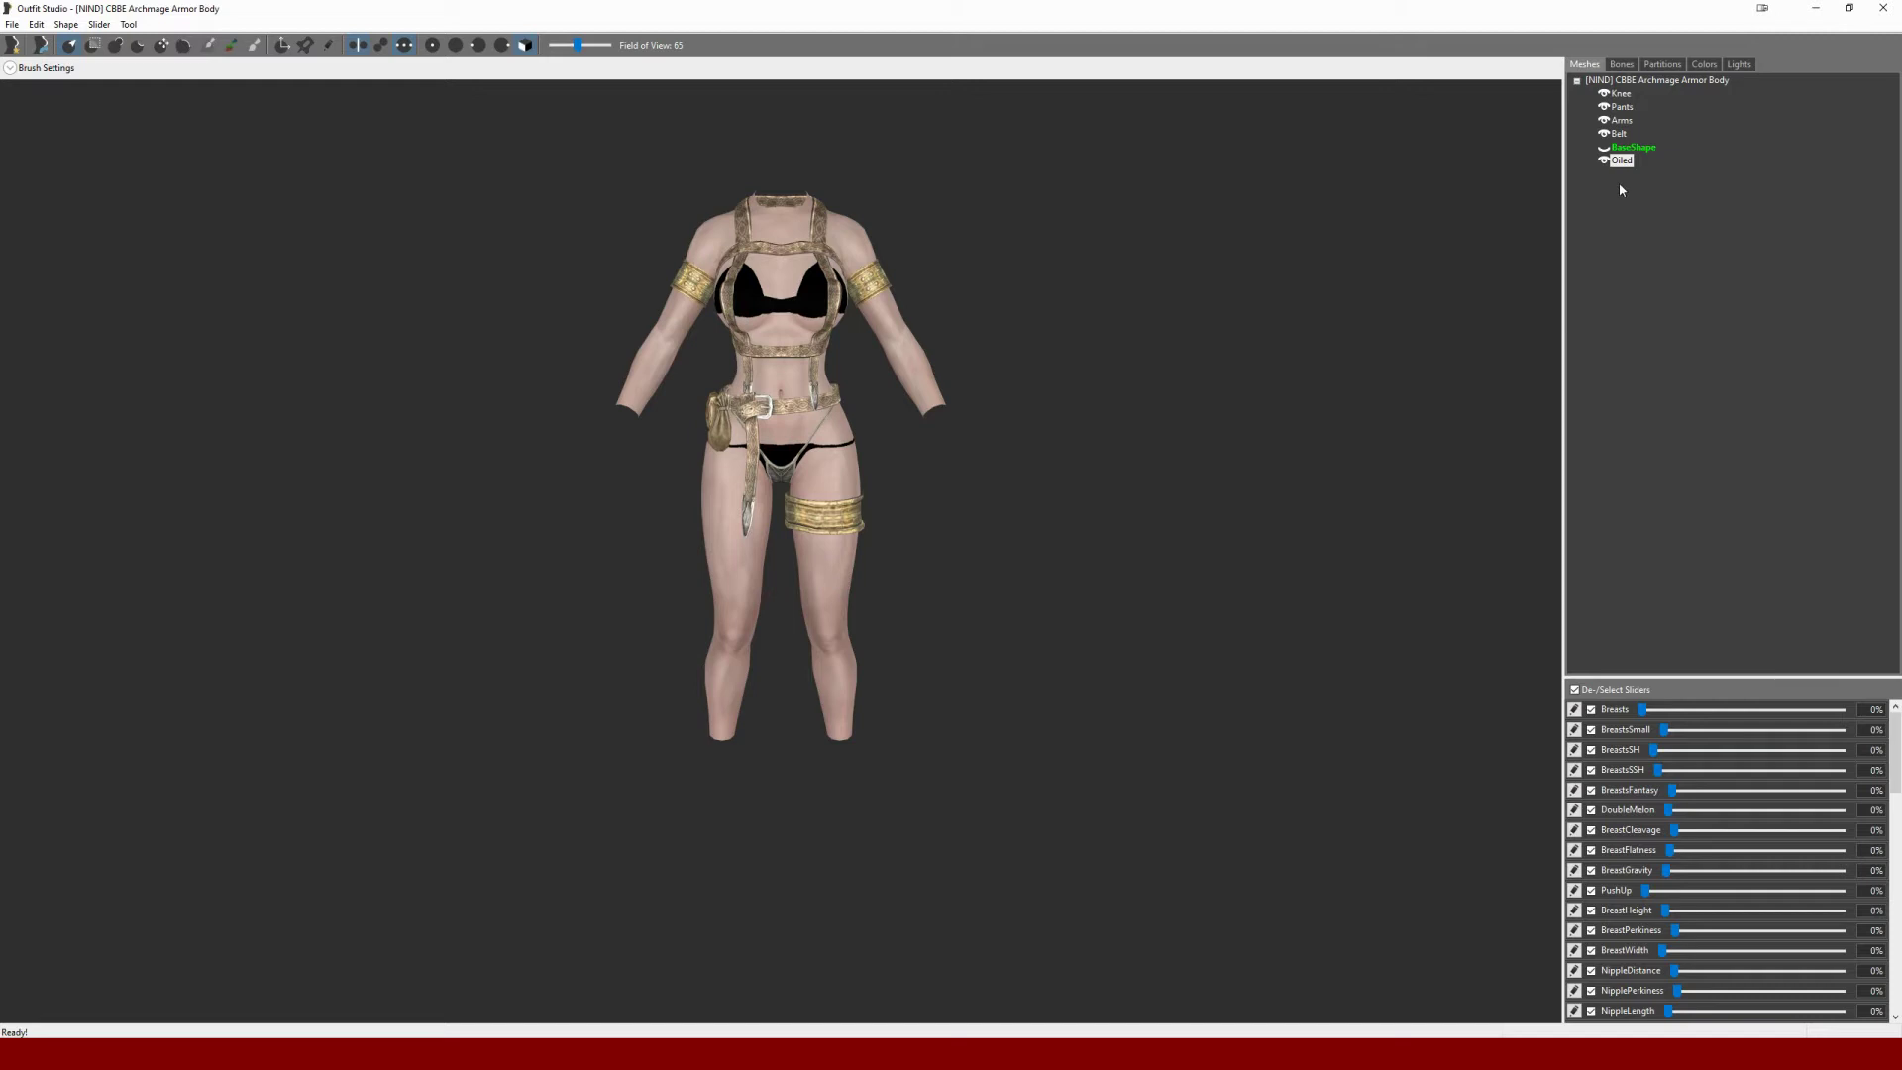
Check the Oiled copy by toggling visibility of both body meshes, then select Oiled
left_click(1603, 159)
left_click(1604, 147)
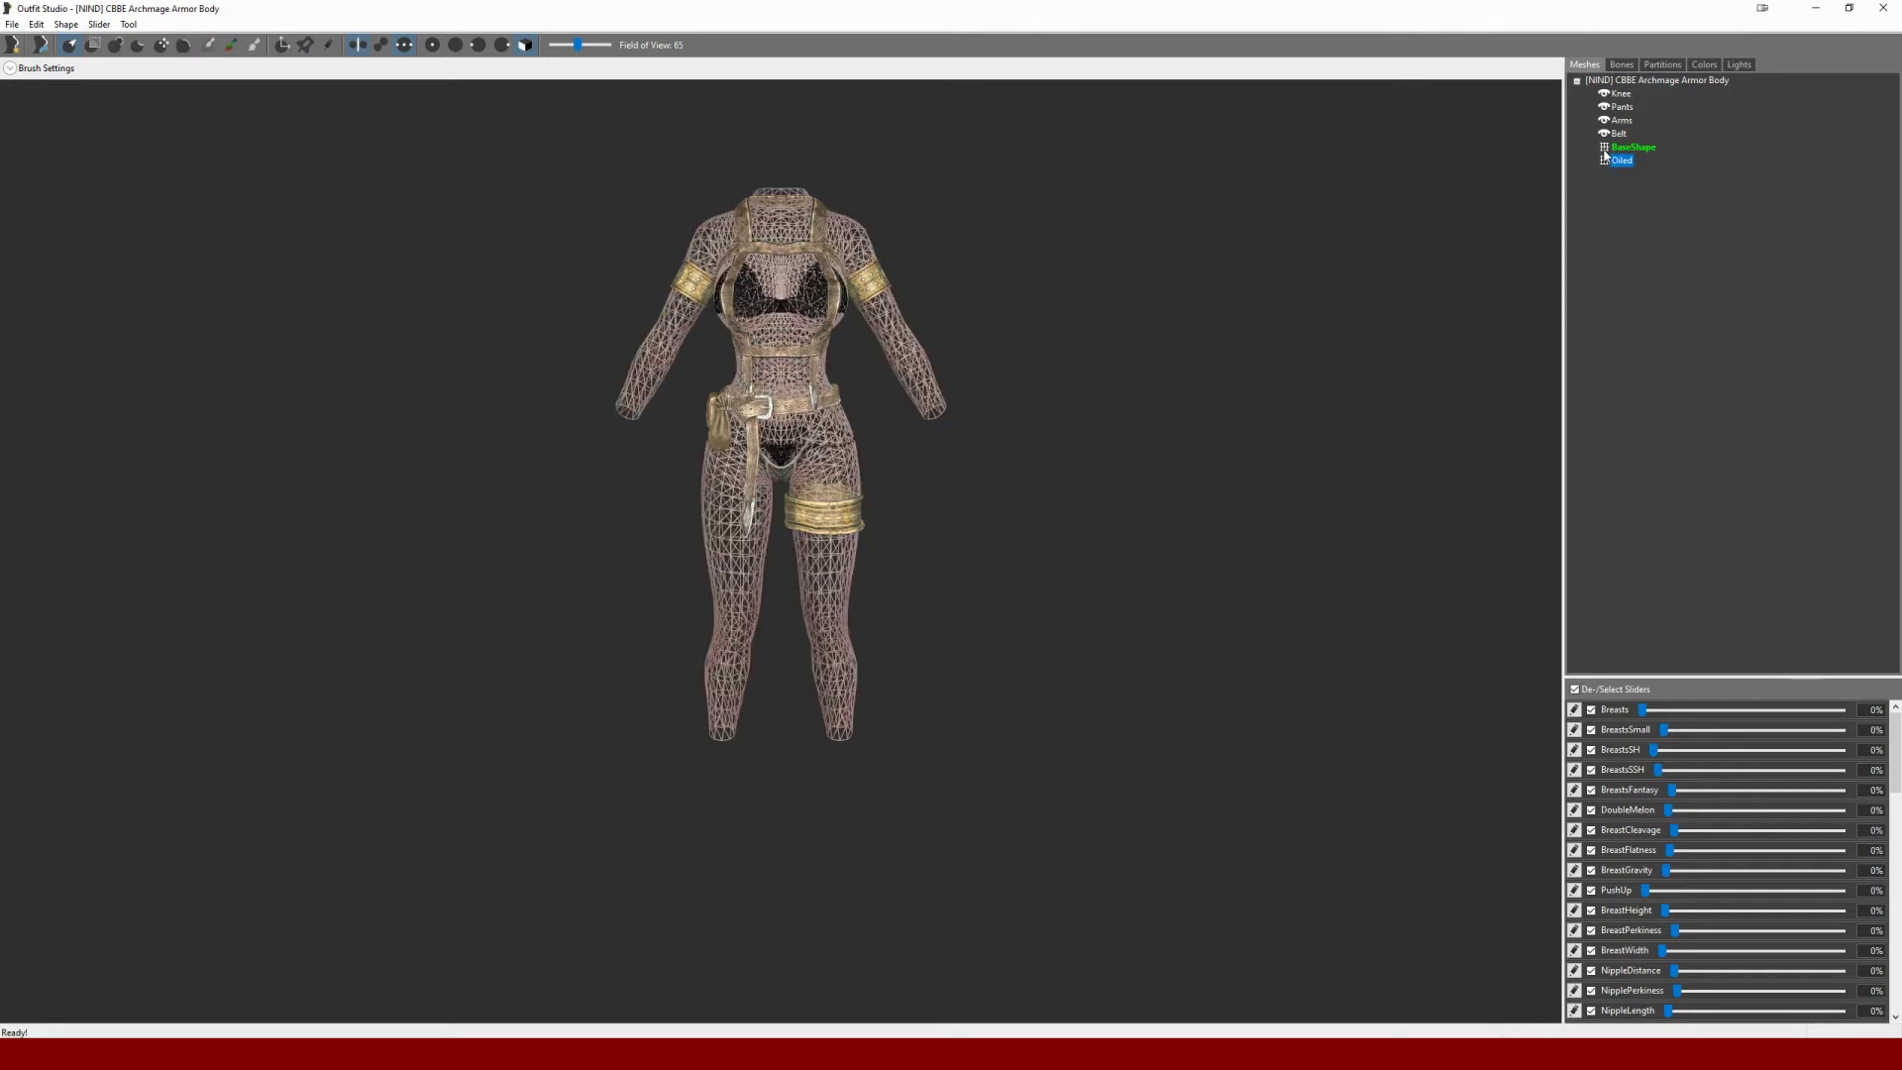
left_click(1604, 159)
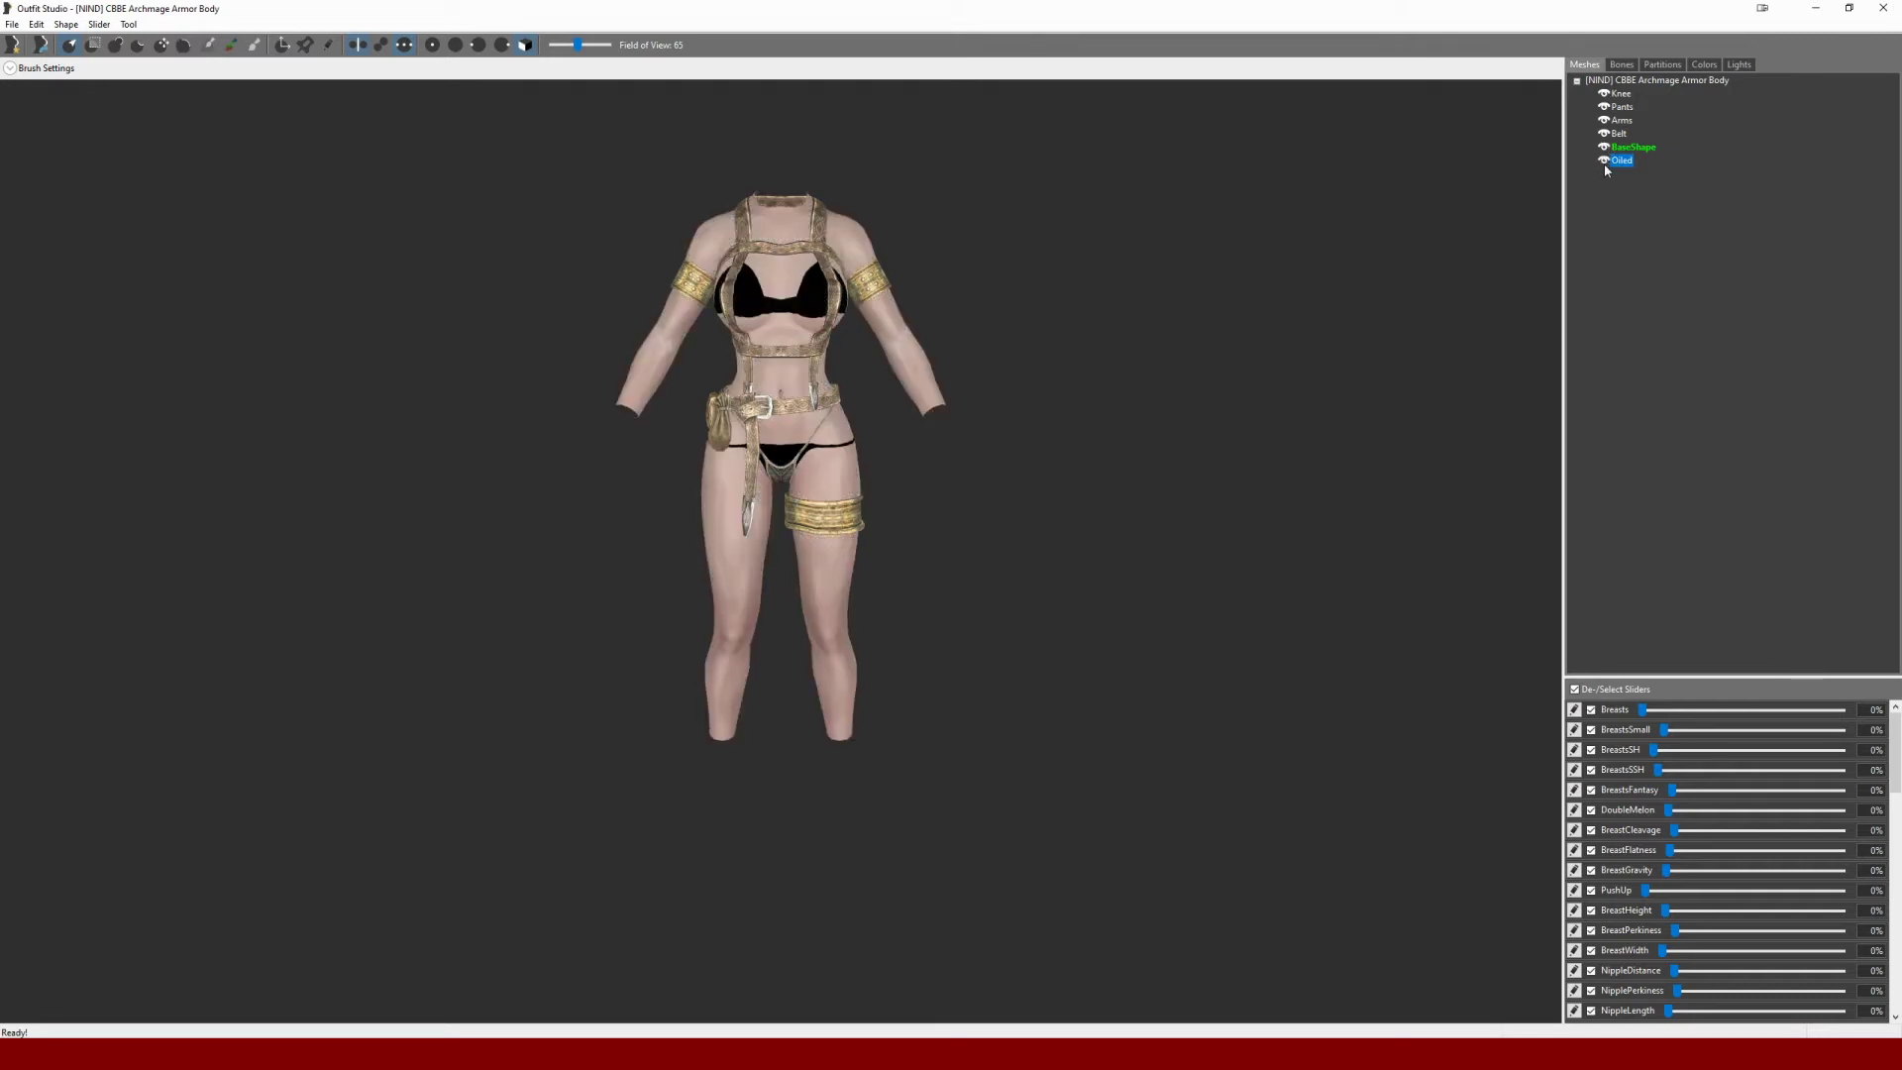
left_click(1603, 159)
left_click(1605, 159)
left_click(1604, 159)
left_click(1621, 161)
Conform all shapes to the reference sliders with default search radius and vertex targets
left_click(98, 24)
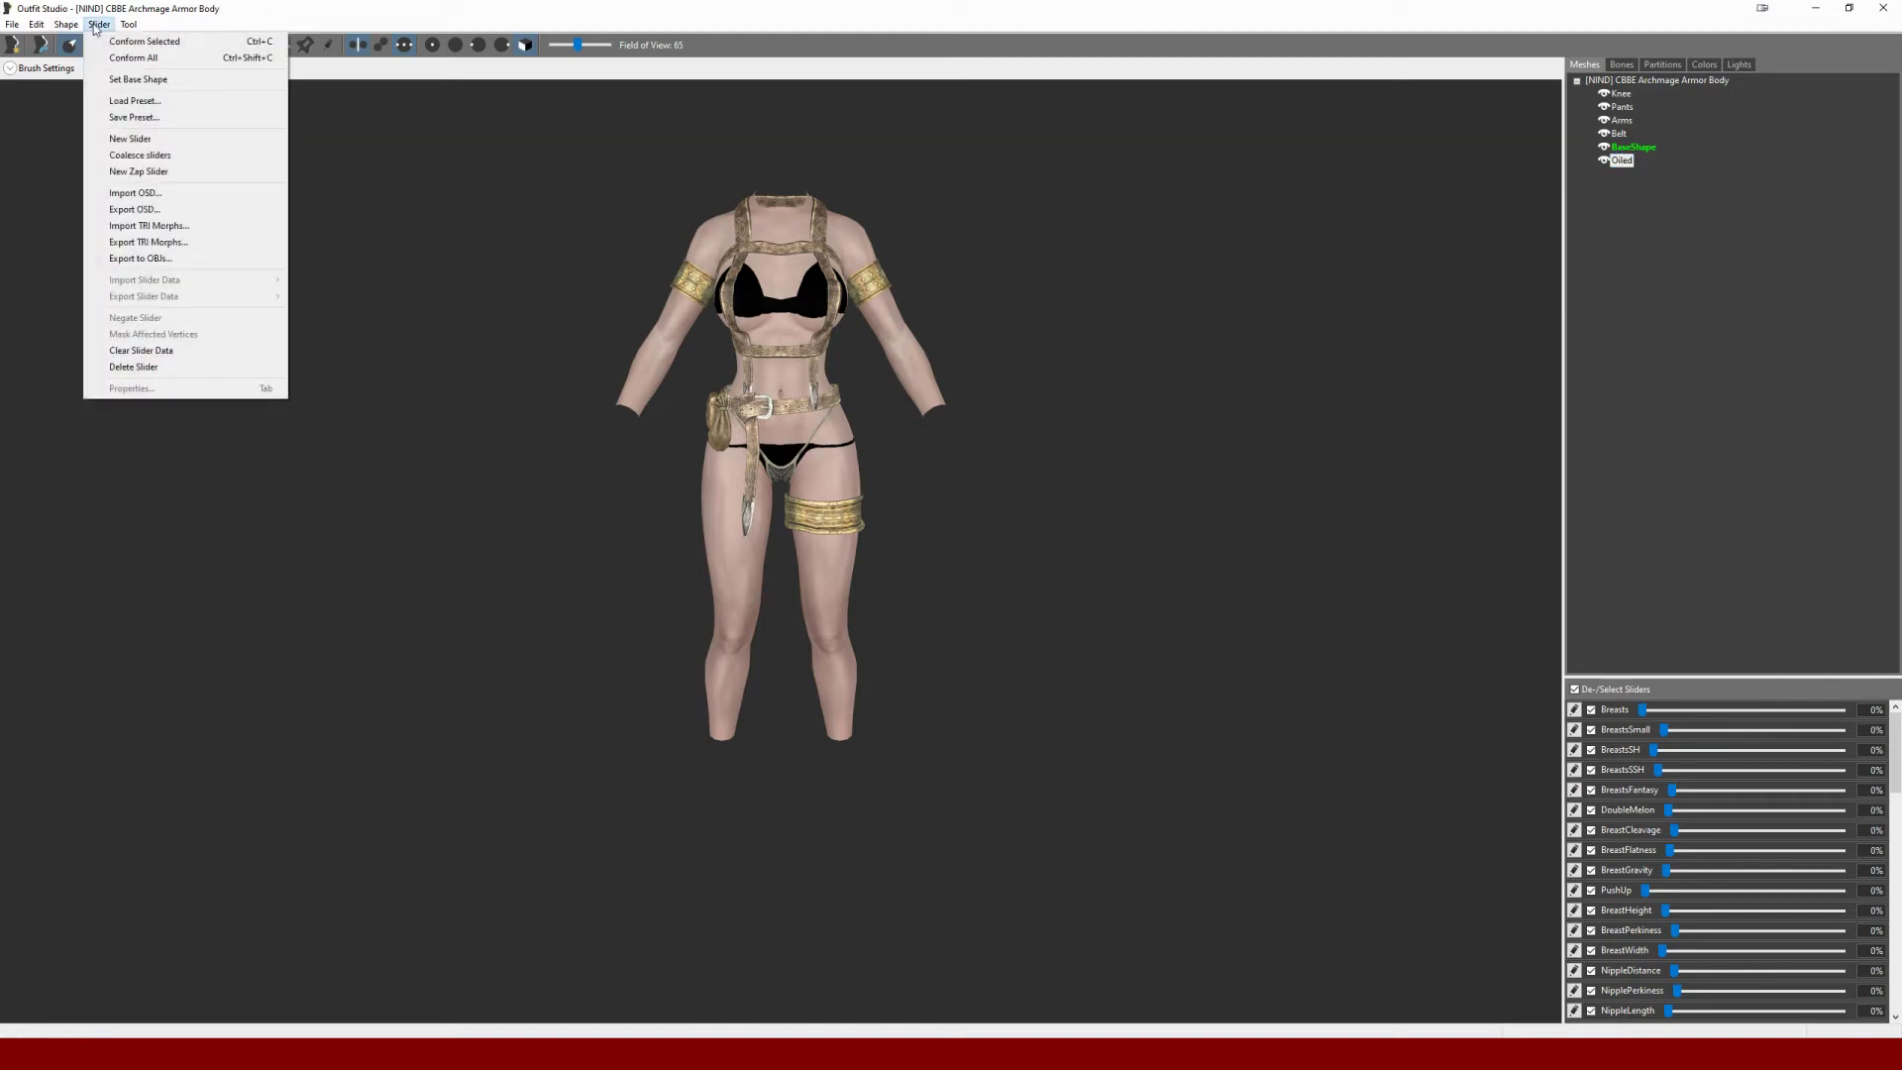
left_click(144, 40)
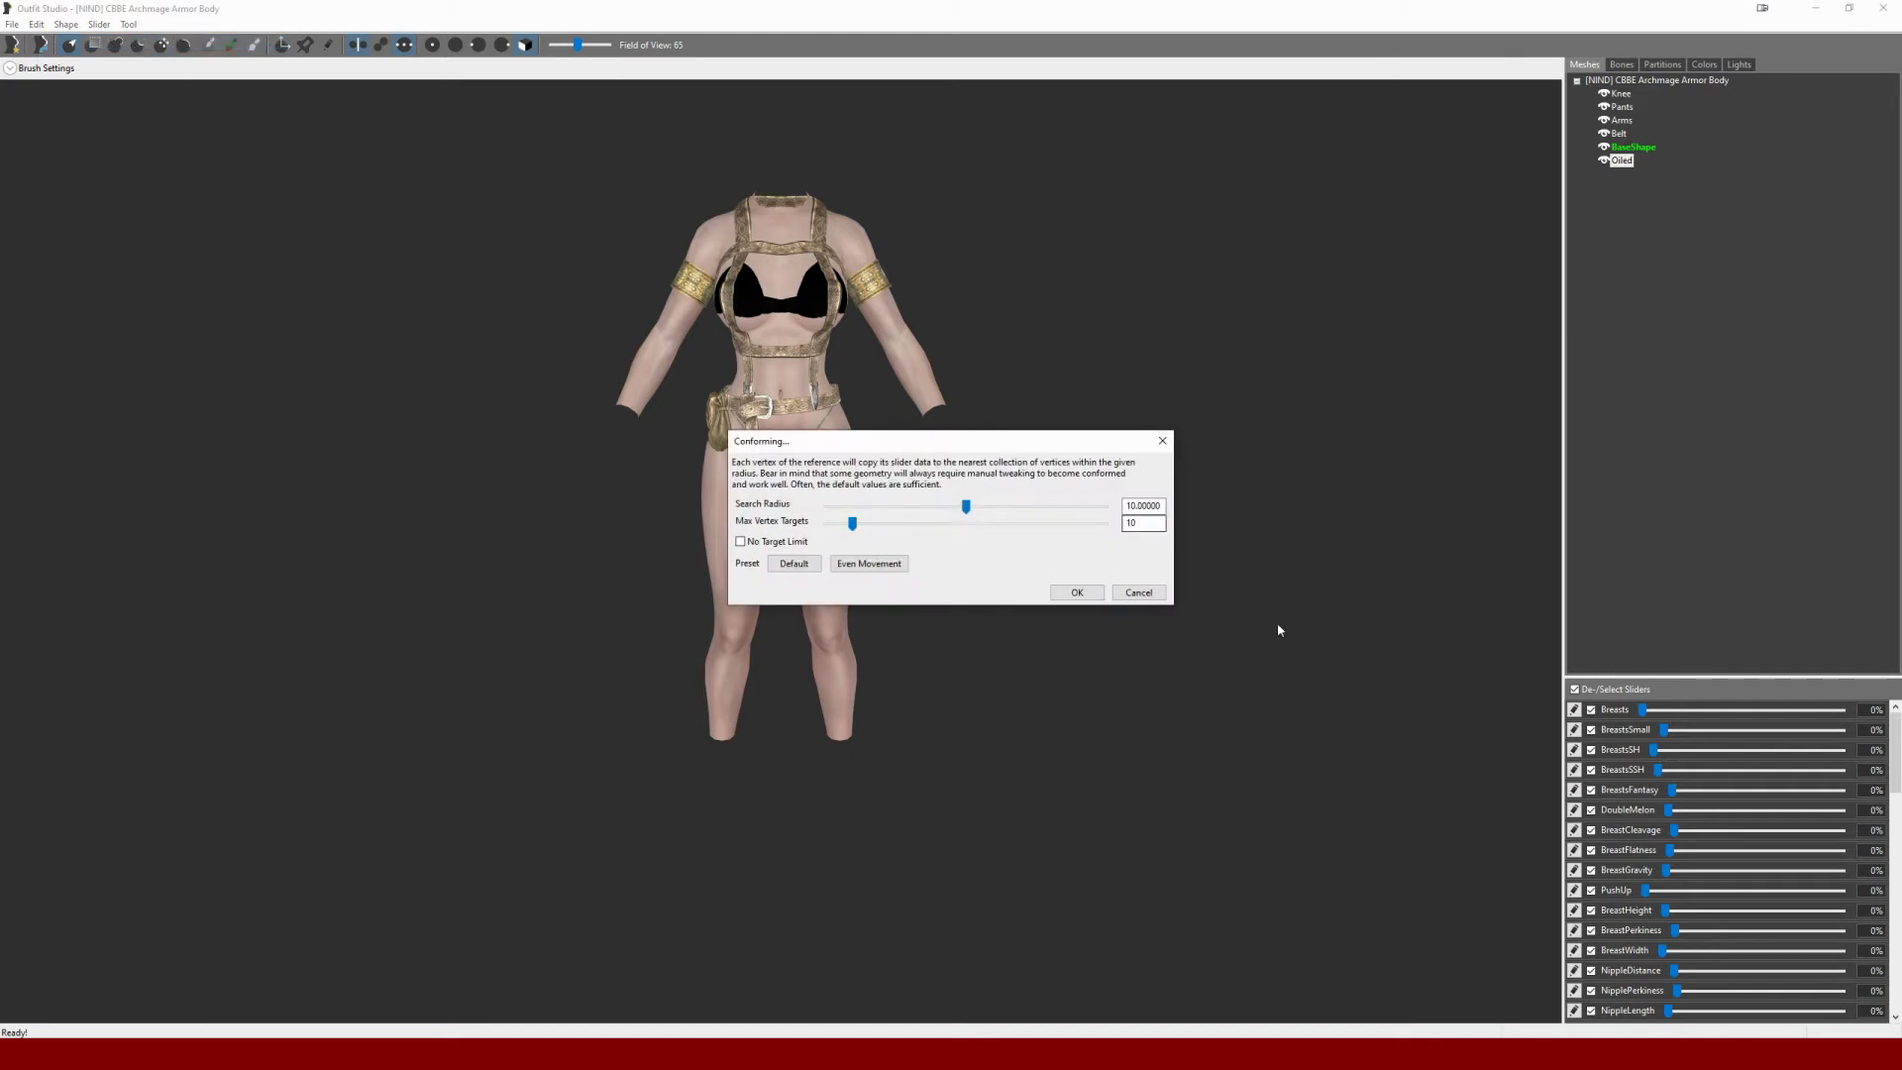
left_click(1082, 593)
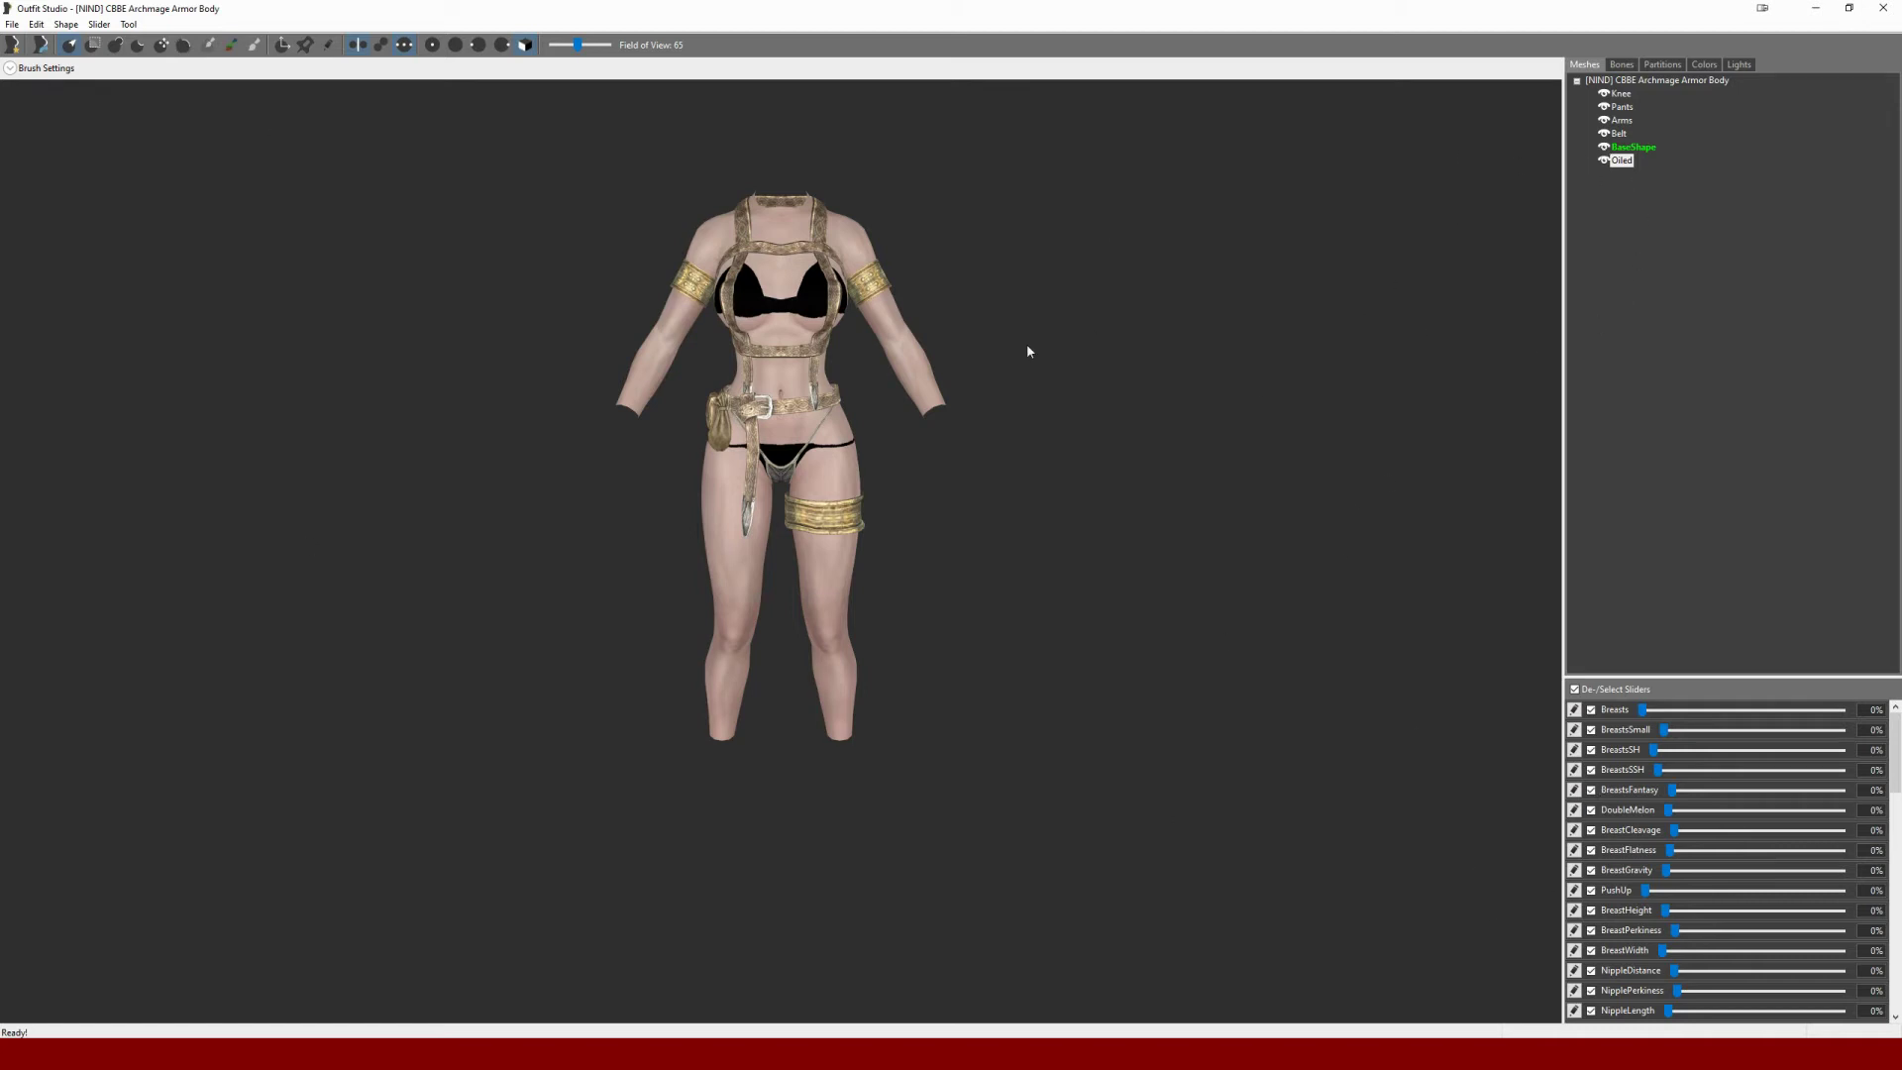
Set the Oiled shape's specular strength to 30 and specular power to 500
double_click(1620, 160)
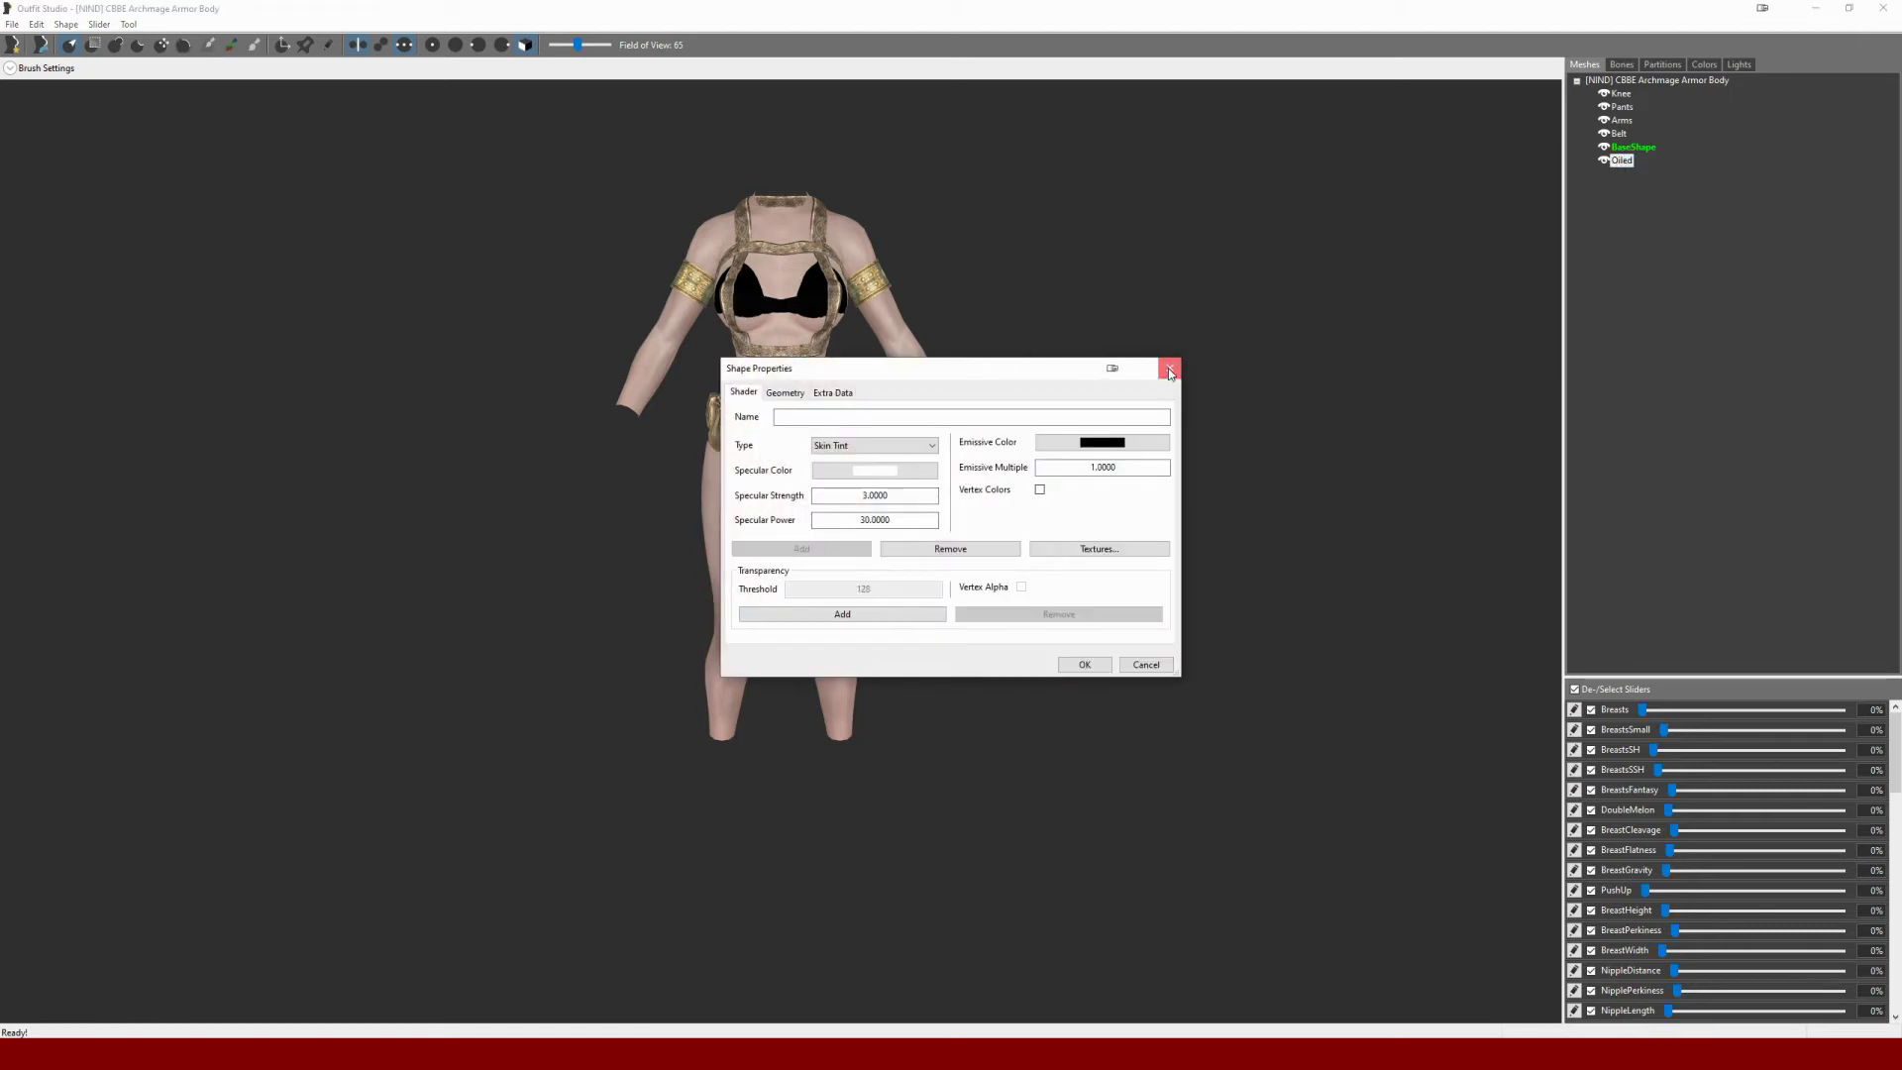
left_click(1170, 366)
double_click(1618, 162)
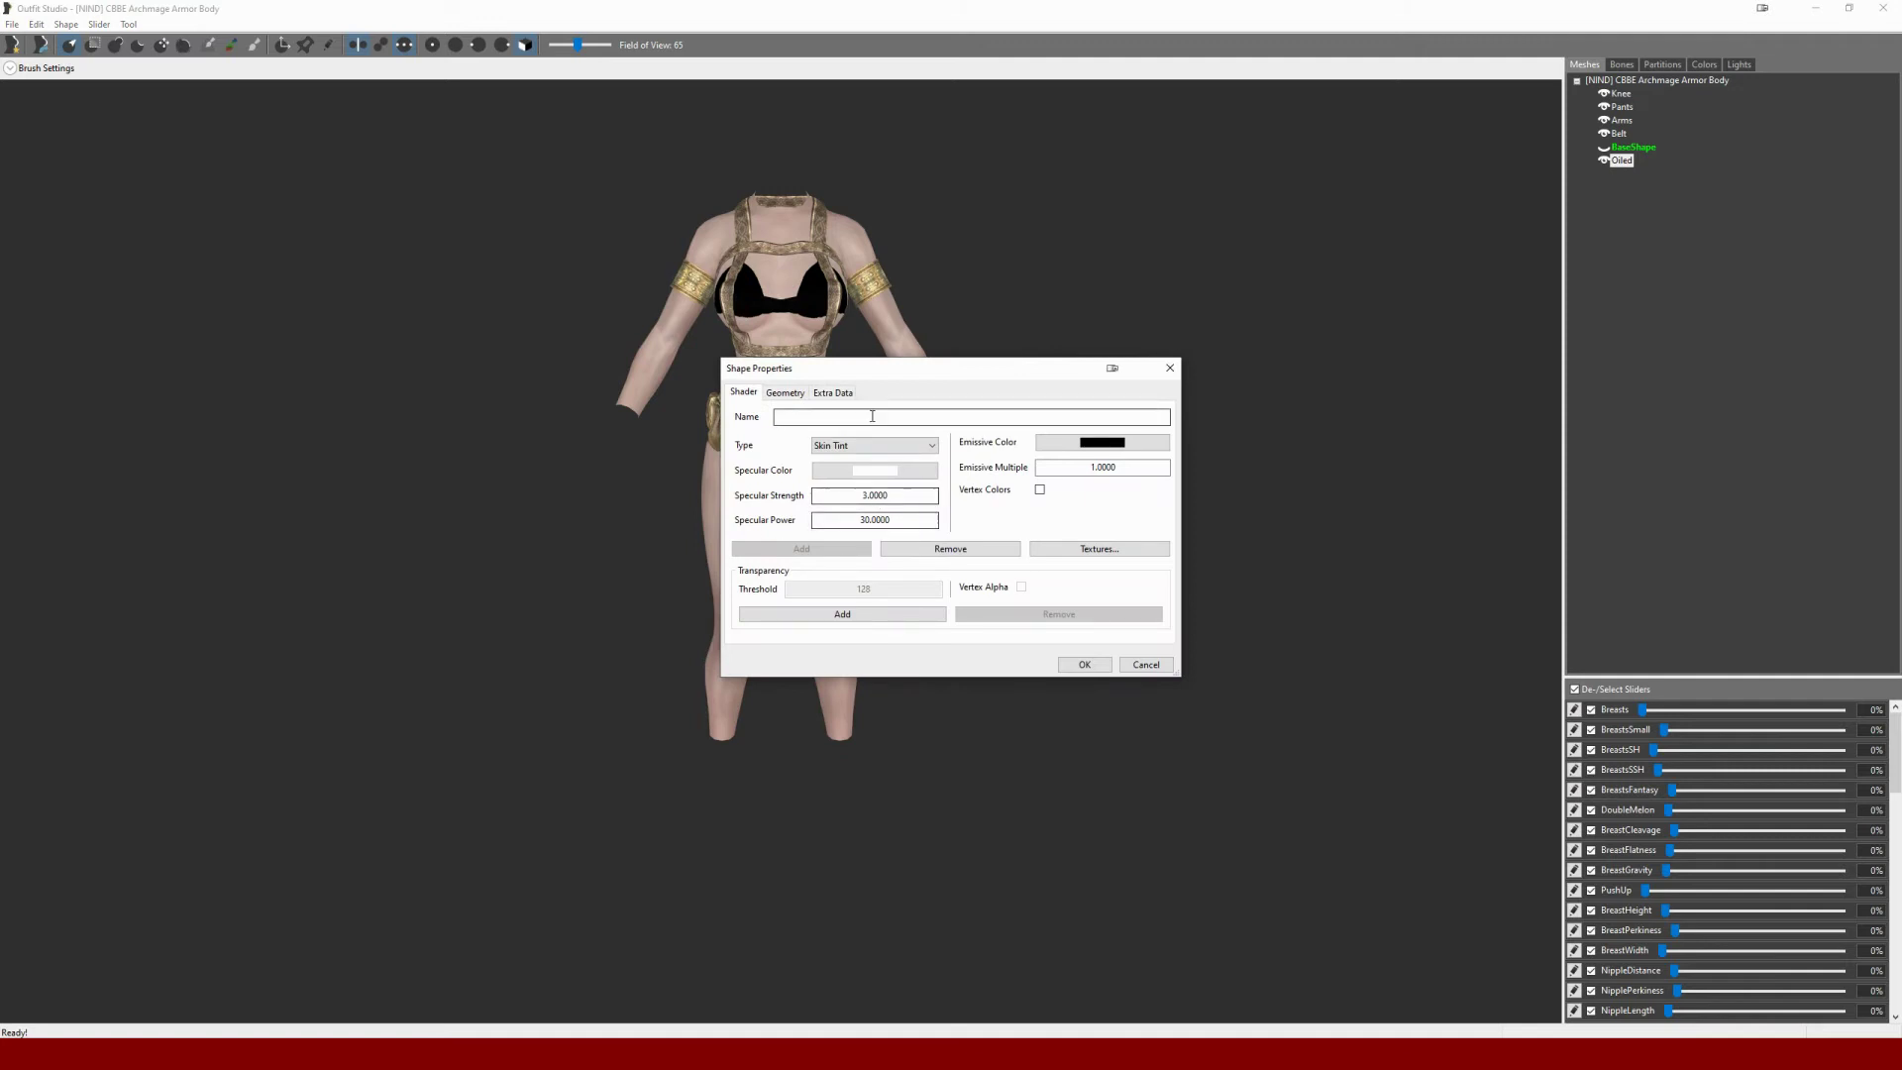
left_click_drag(862, 370, 1211, 352)
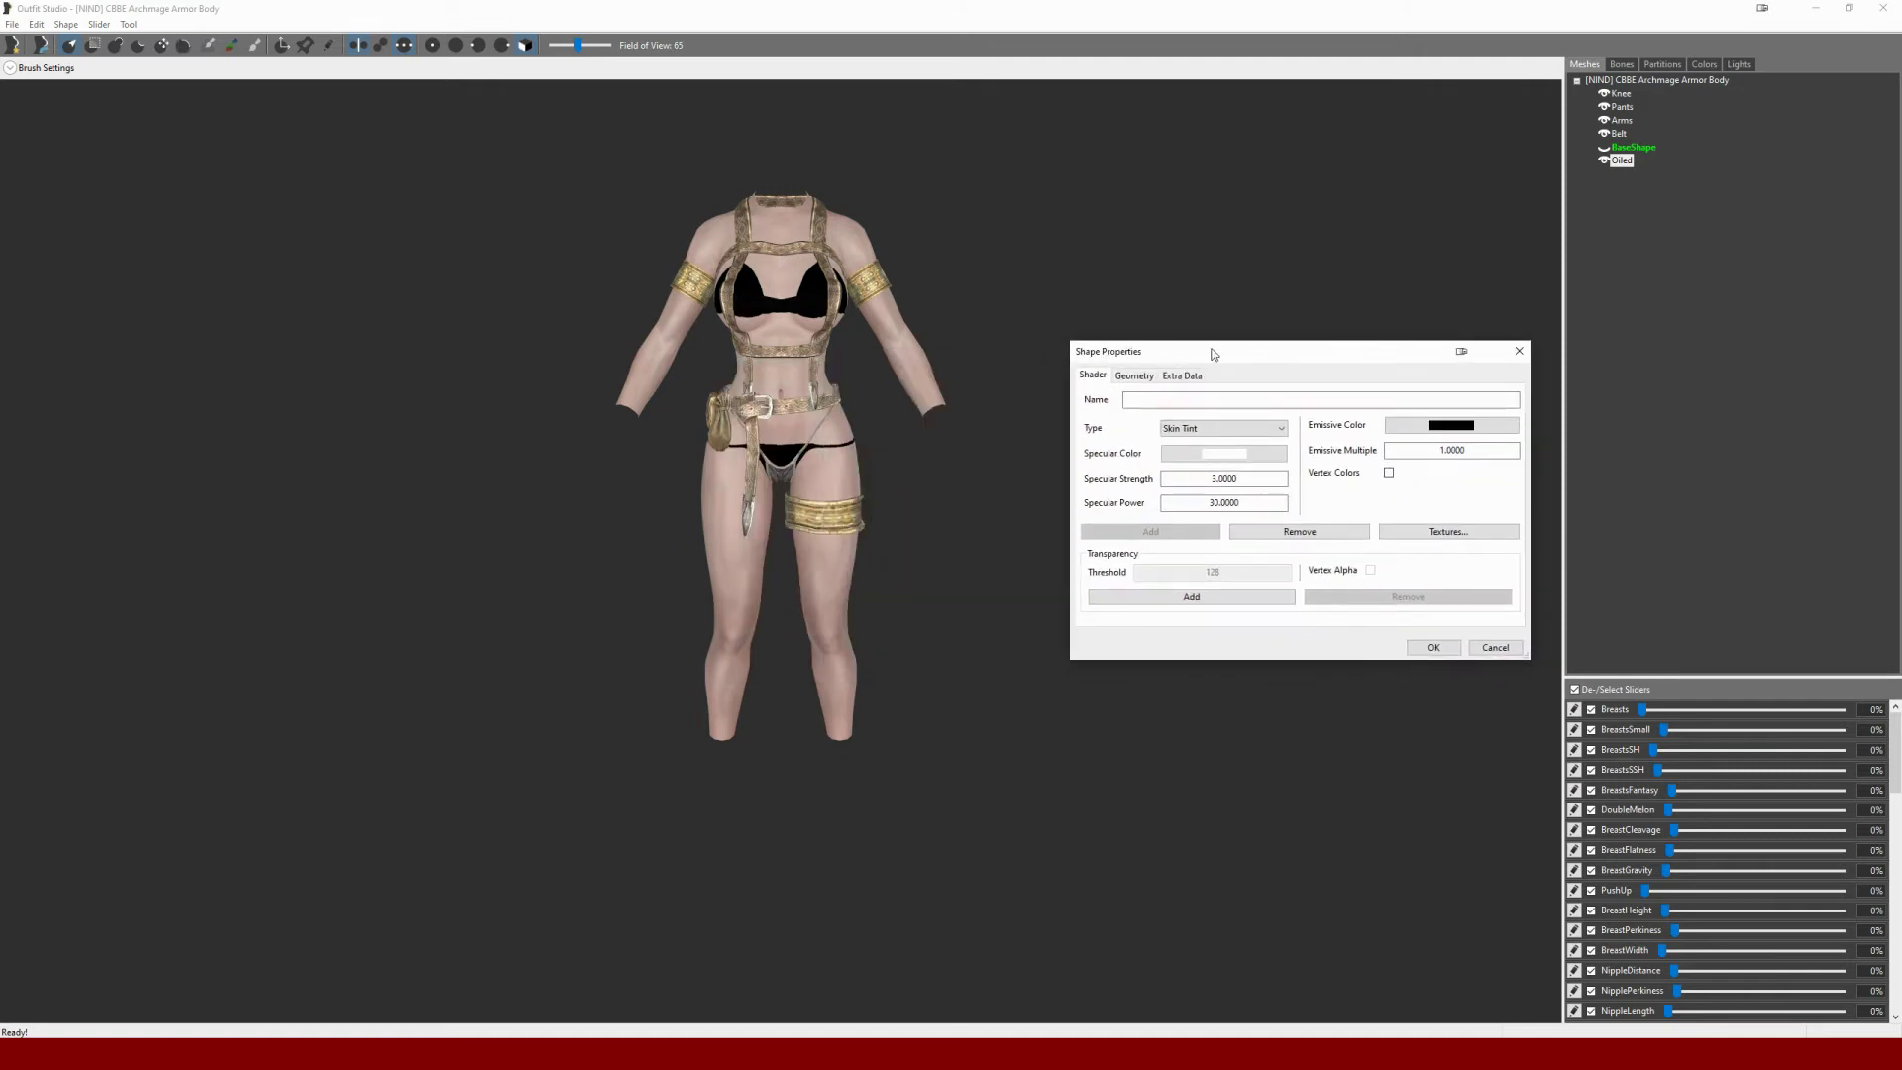
double_click(1237, 477)
type("30")
left_click_drag(1260, 502, 1166, 510)
type("5")
type("00")
left_click(1428, 650)
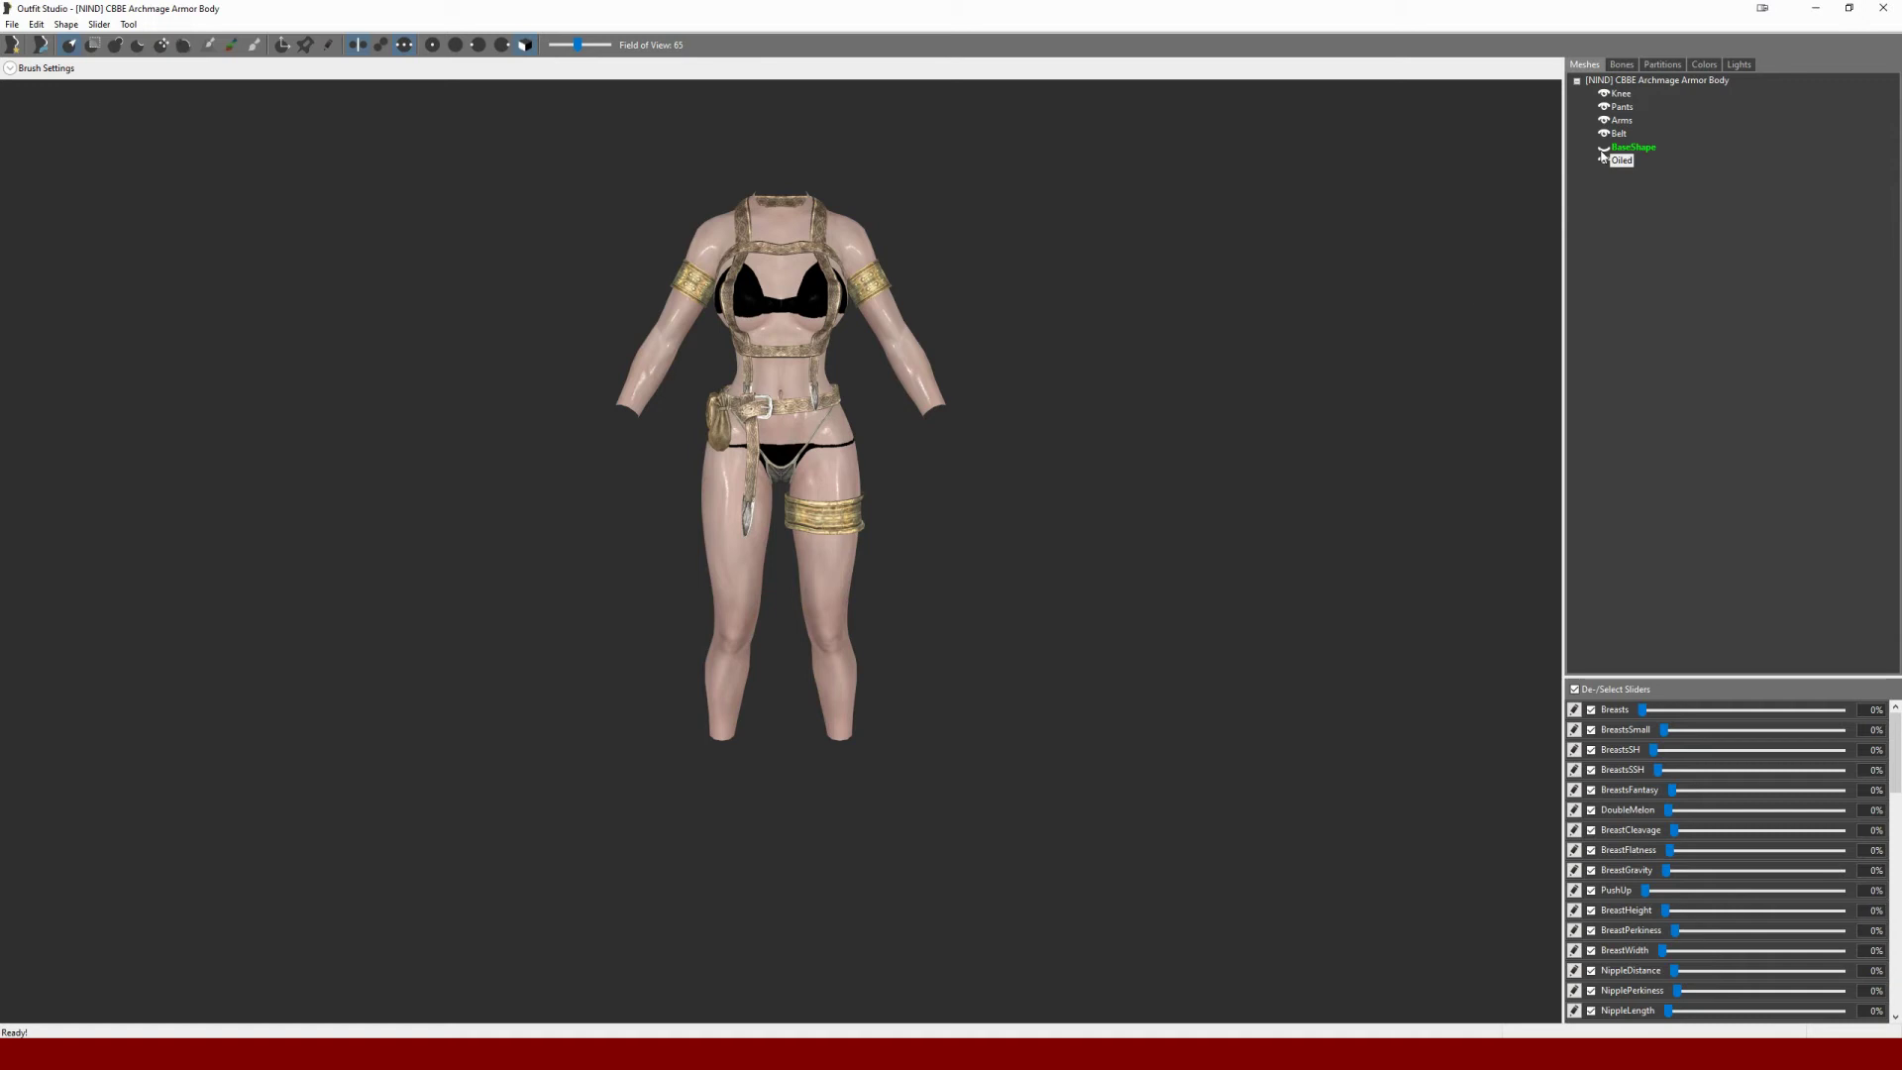
Inspect the glossy body from all sides and restore BaseShape to solid display
mouse_move(1016, 391)
right_mouse_down()
mouse_move(1085, 360)
mouse_move(916, 368)
mouse_move(1163, 351)
mouse_move(1191, 386)
mouse_move(1295, 357)
right_mouse_up()
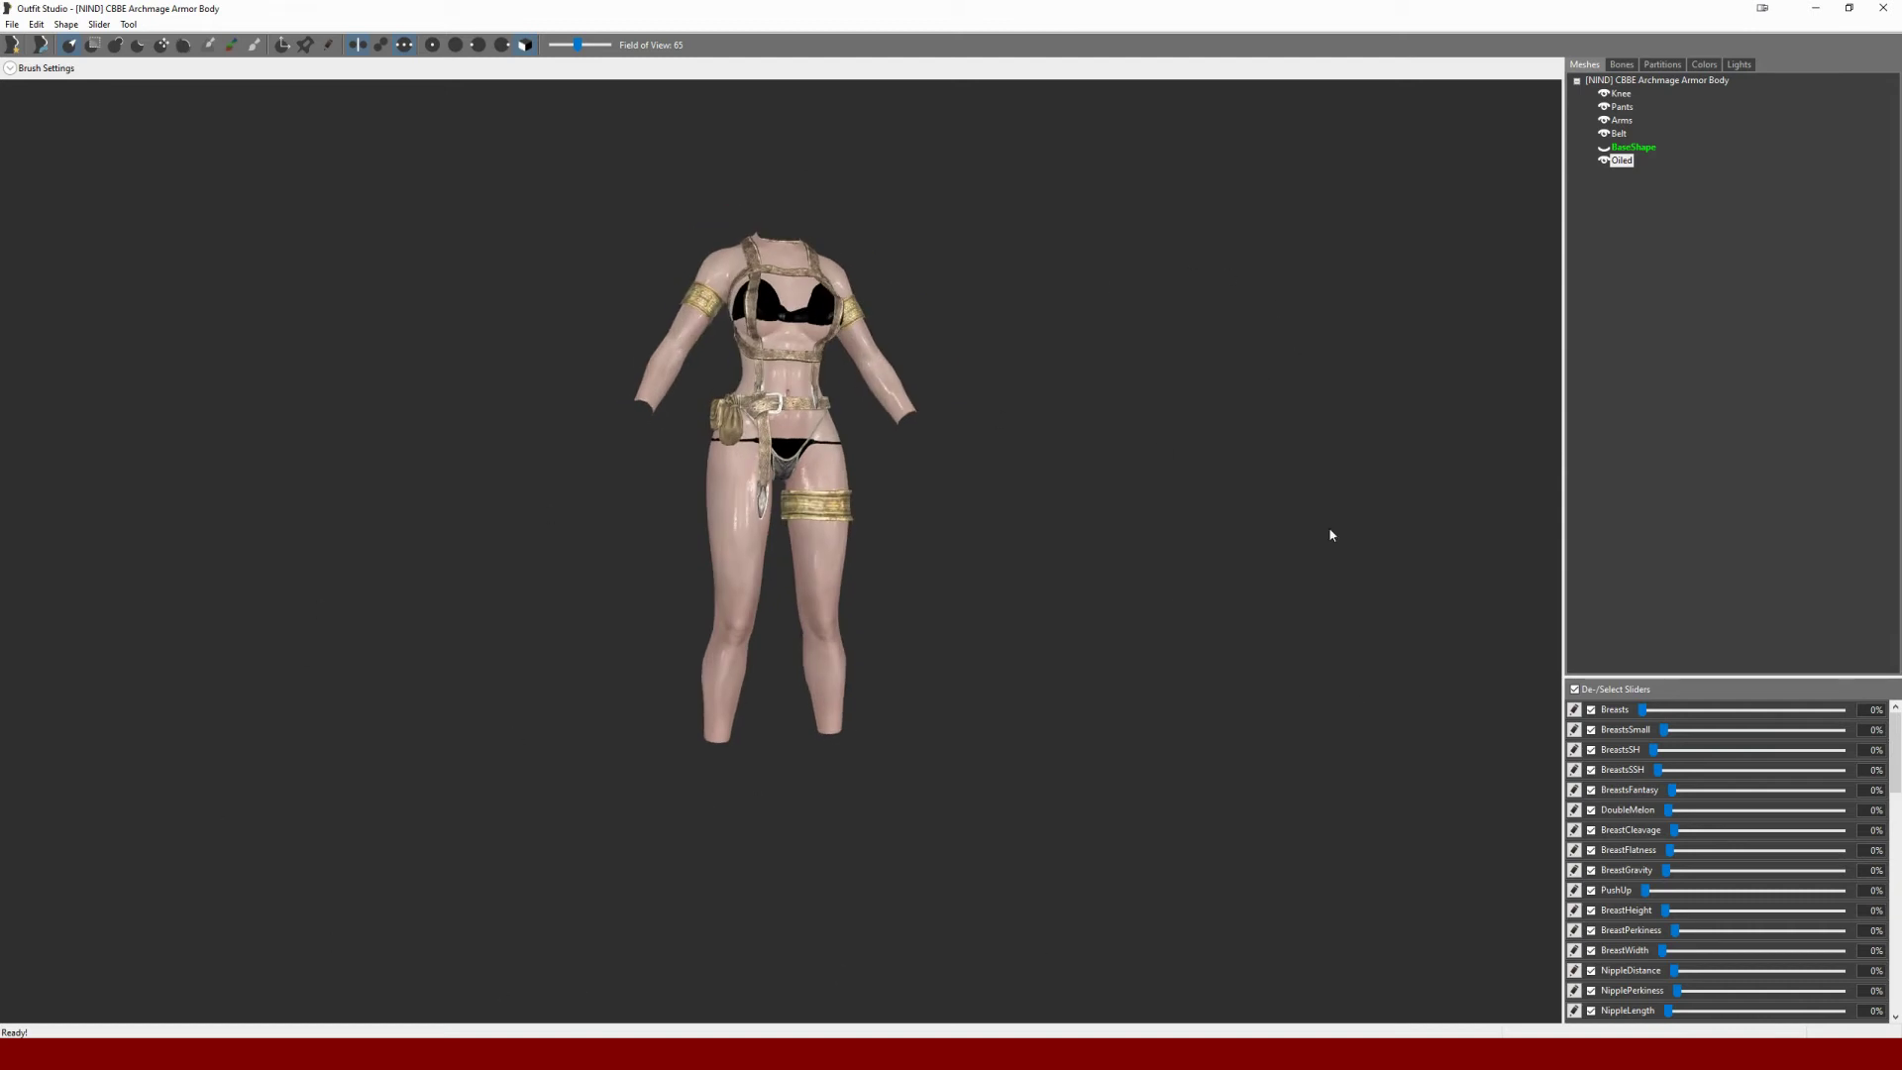
left_click(1601, 149)
left_click(1603, 147)
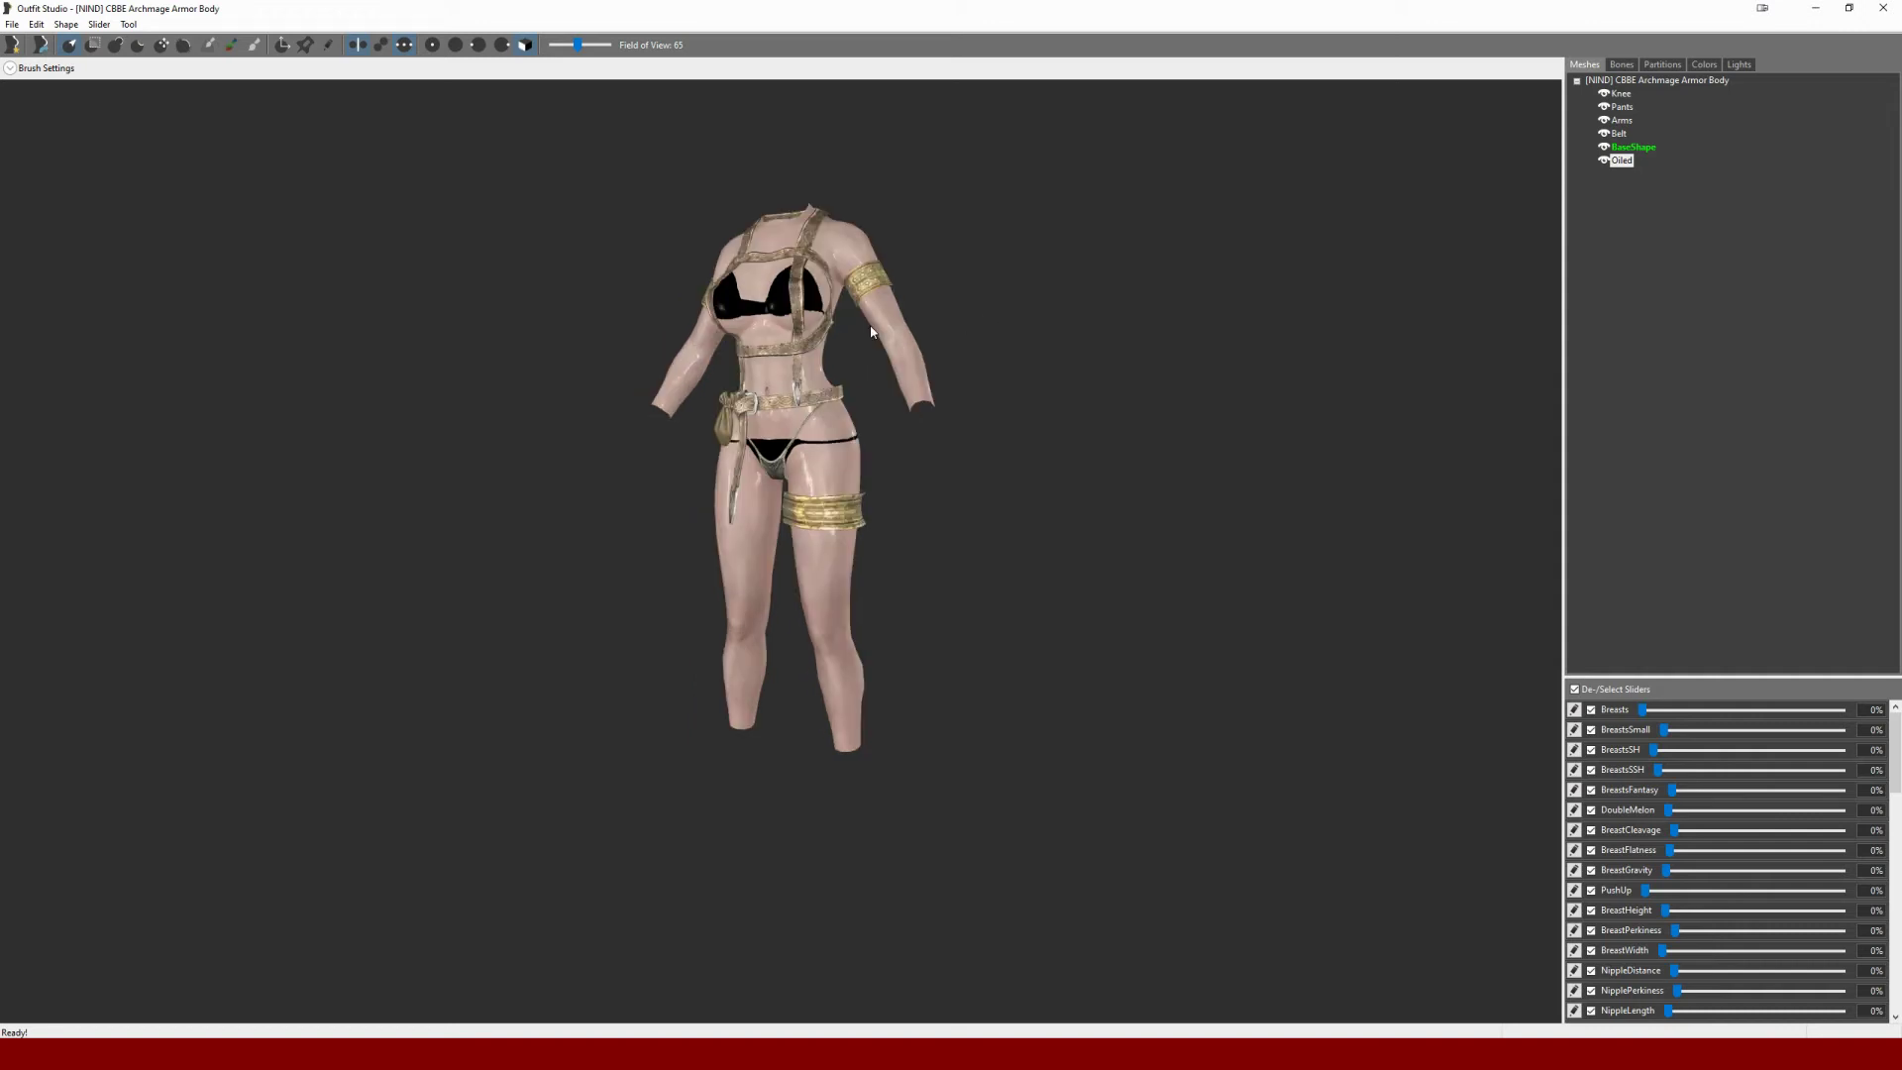
scroll(925, 338, "up", 2)
right_click_drag(923, 347, 958, 390)
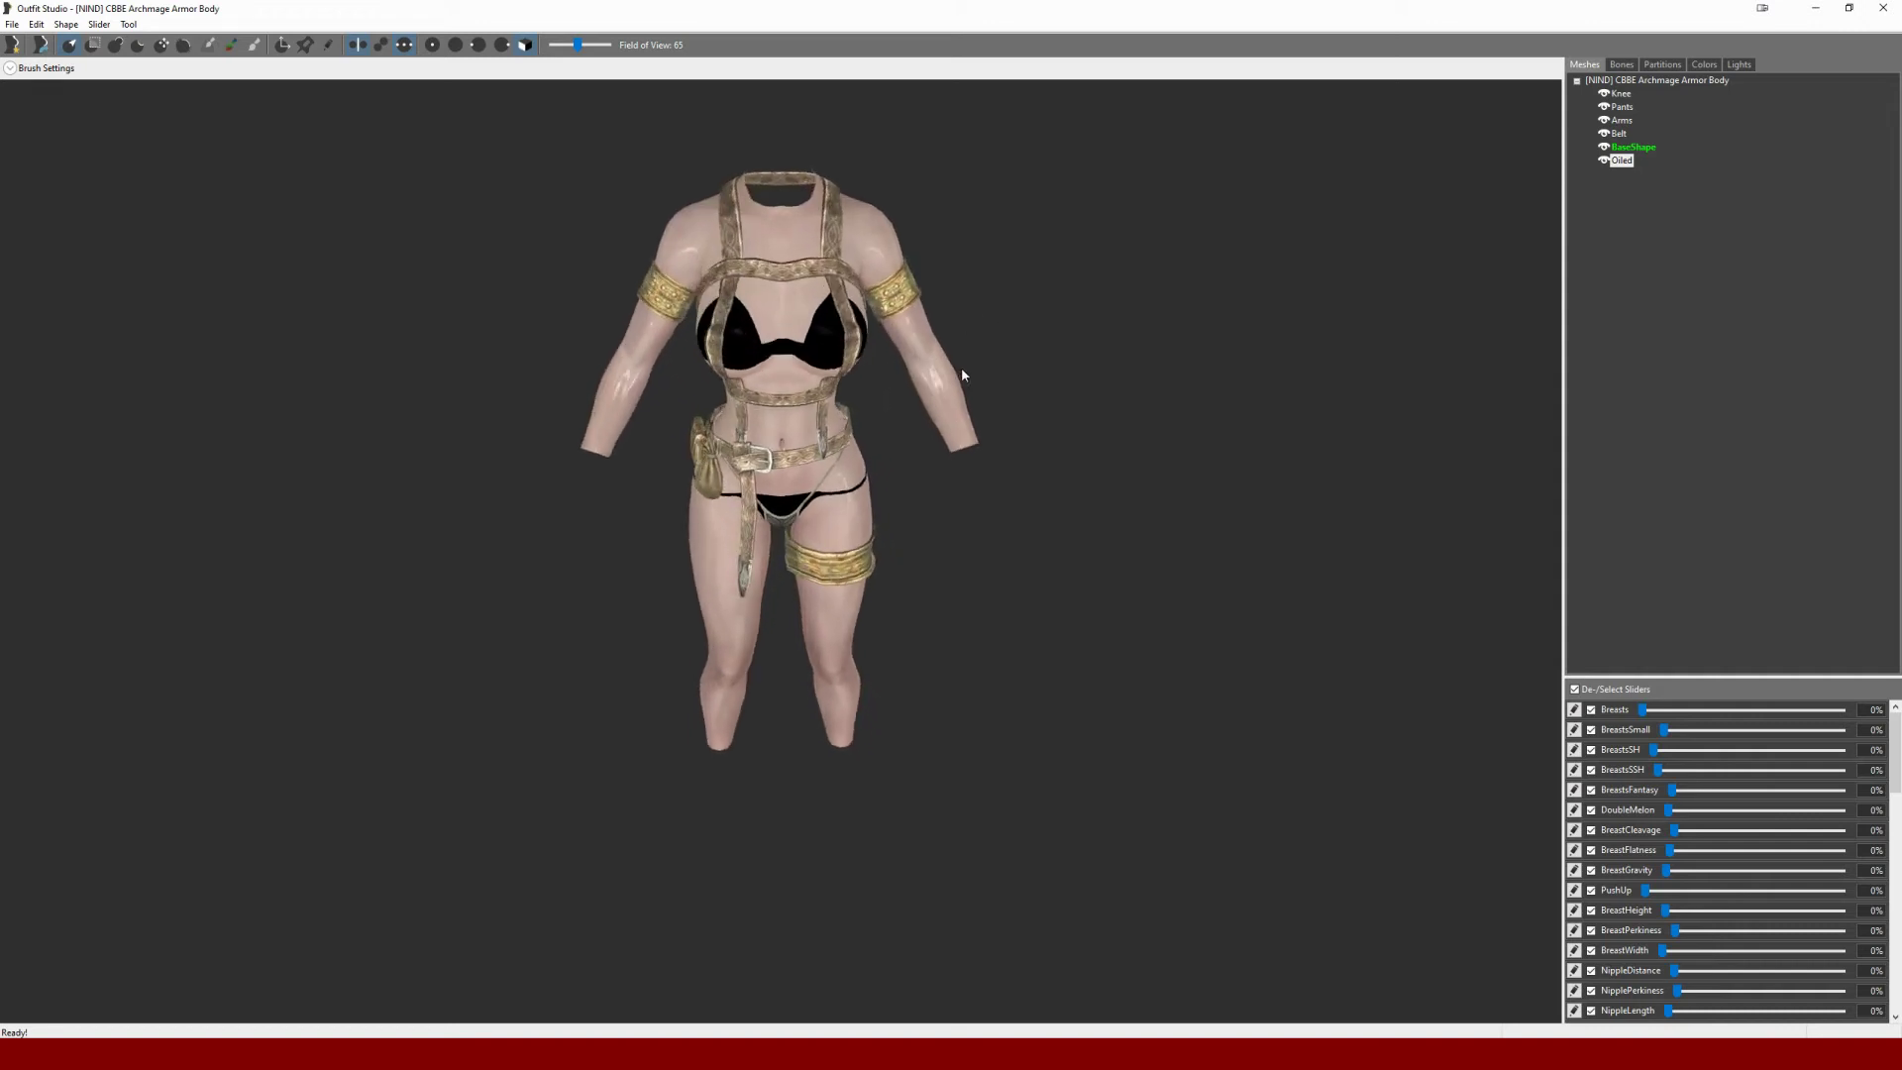
scroll(958, 389, "down", 3)
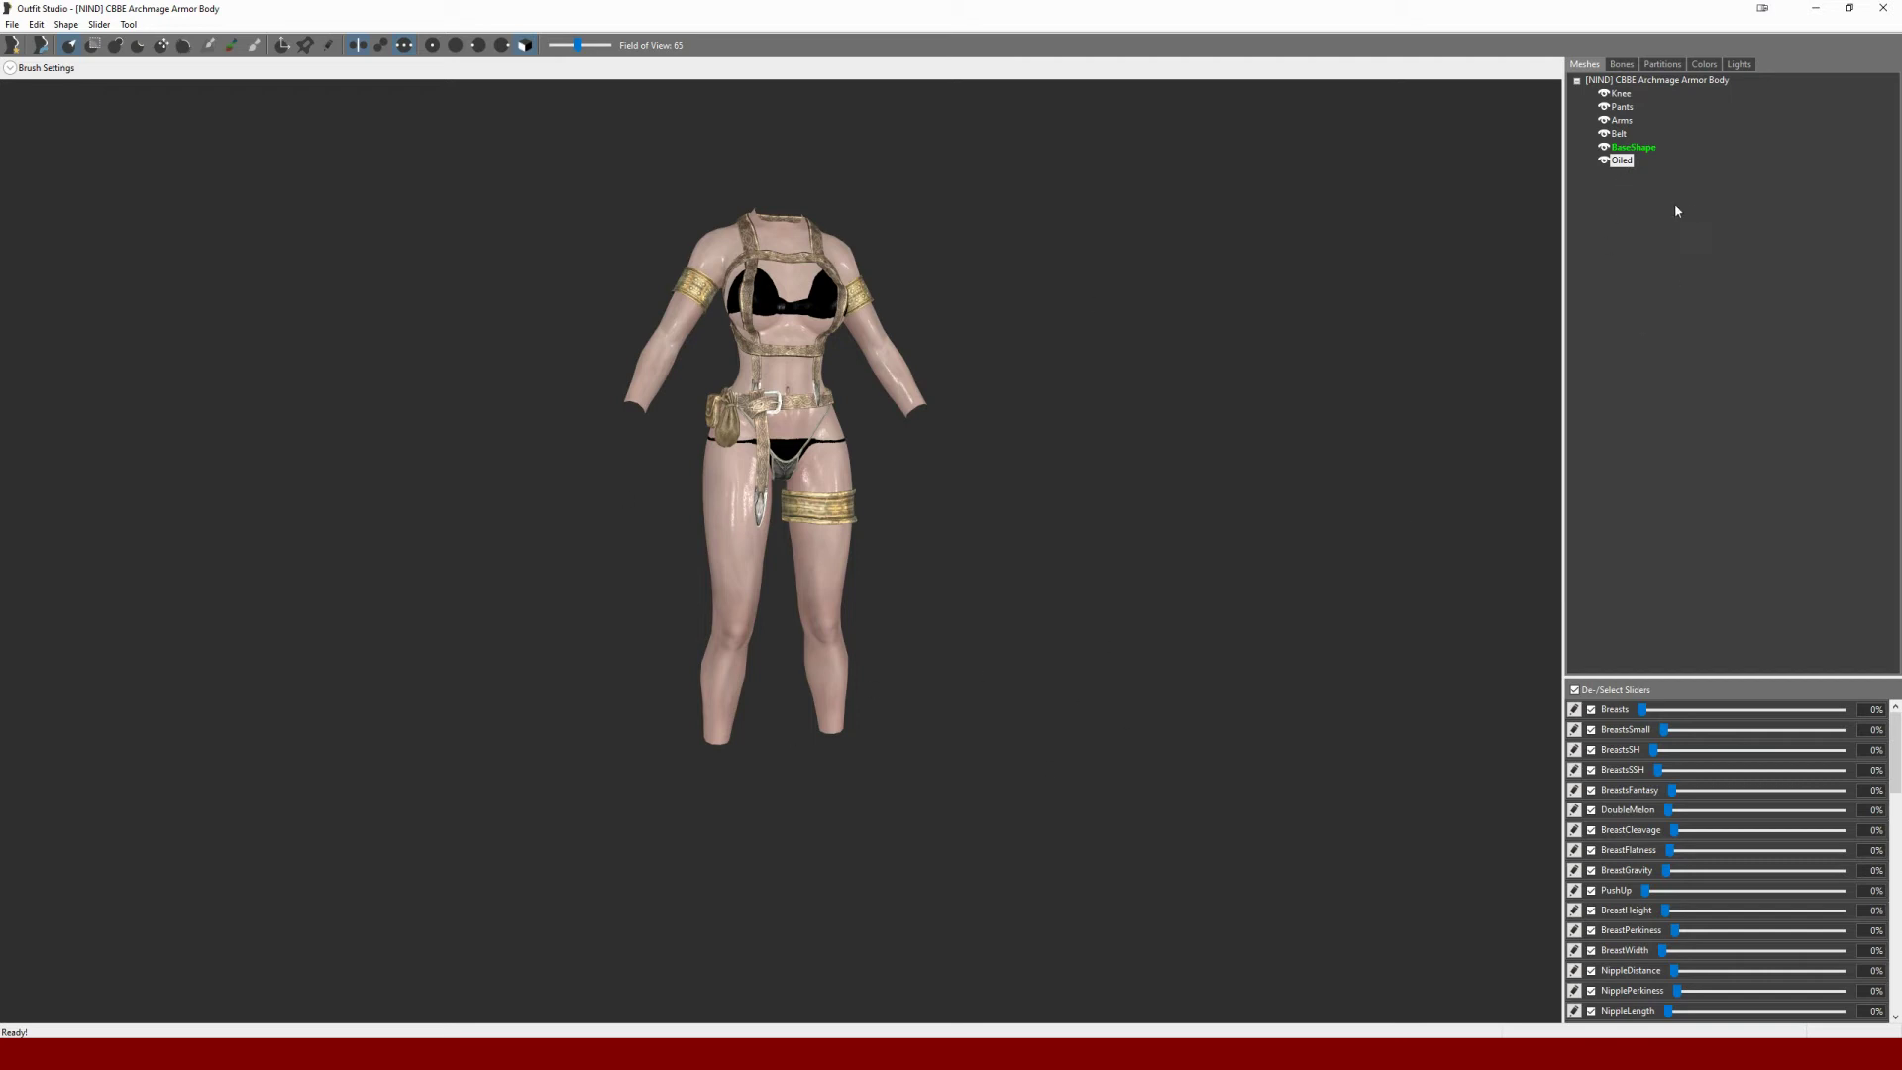
left_click(1620, 160)
left_click(1632, 147)
left_click(1620, 161)
Create a zap slider named HideOily from the selected Oiled shape
left_click(98, 24)
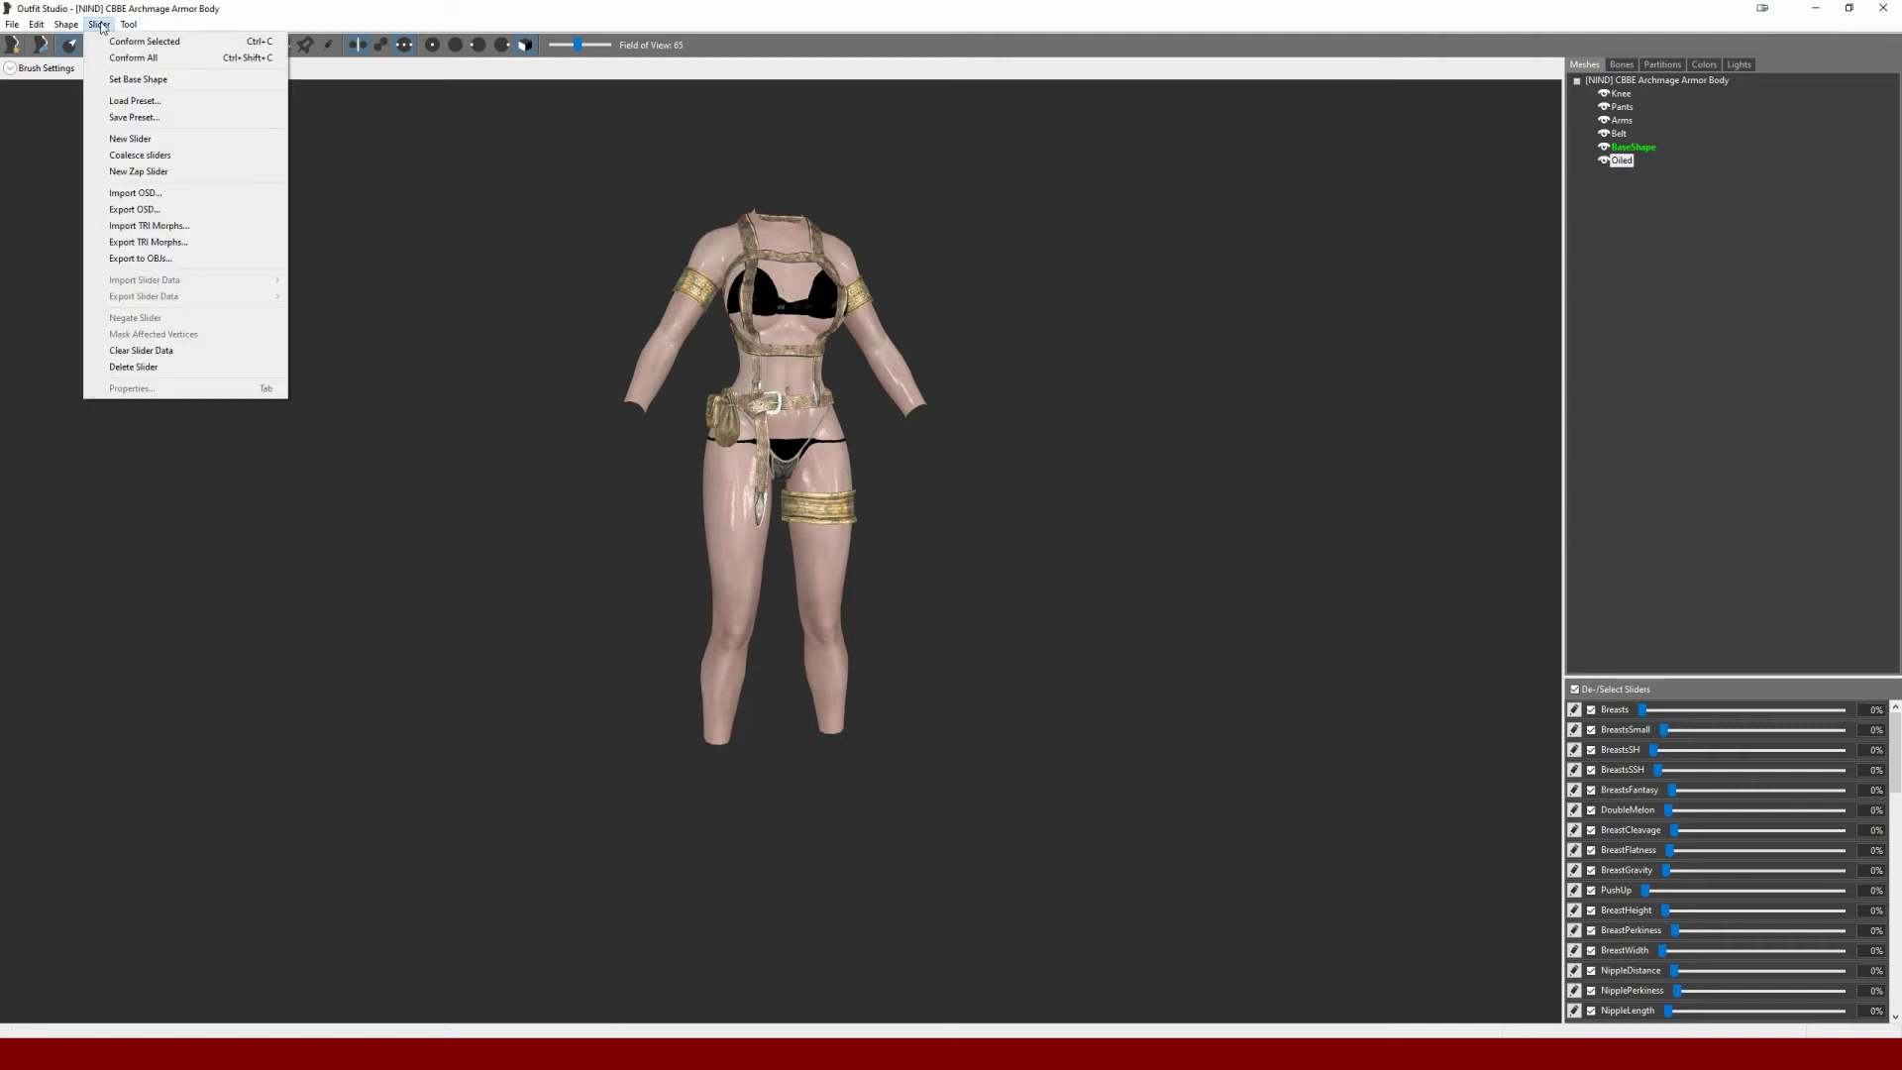
left_click(138, 178)
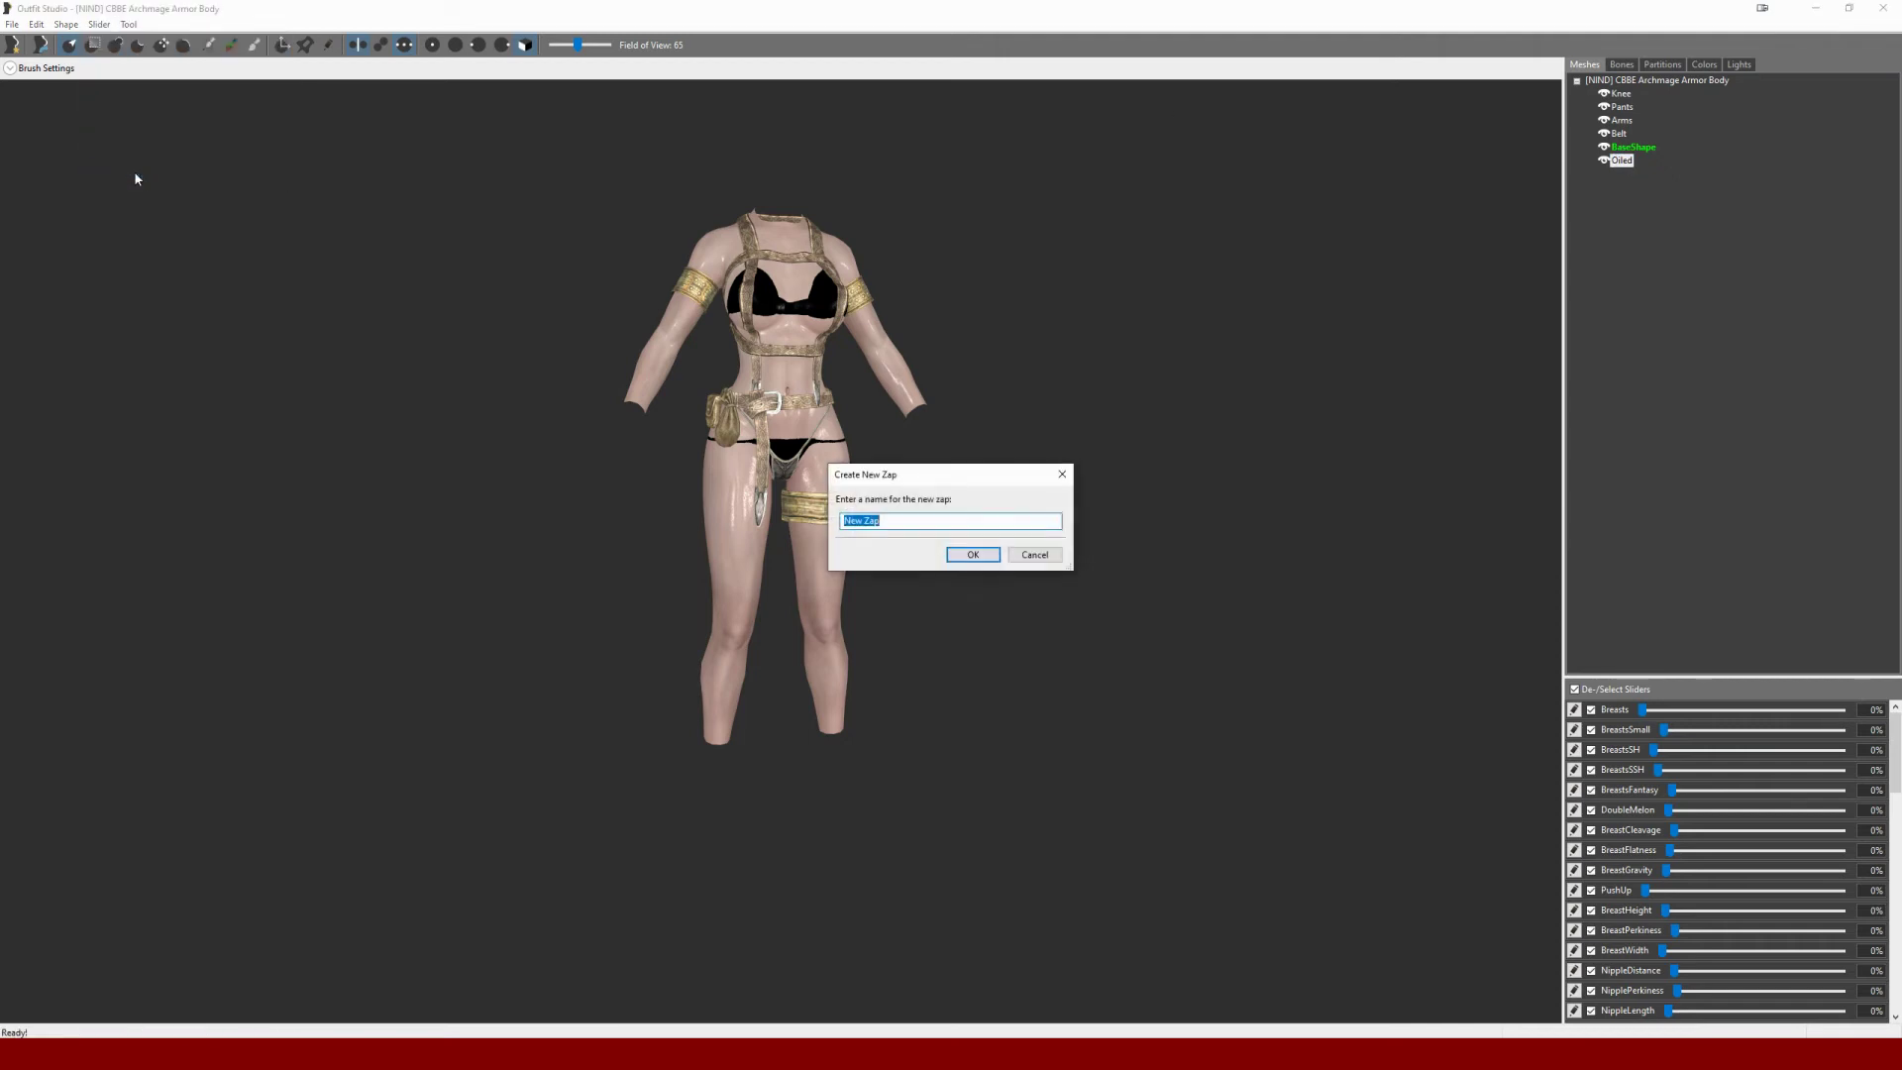
left_click(913, 523)
left_click_drag(912, 523, 776, 509)
type("HideOily")
key("Return")
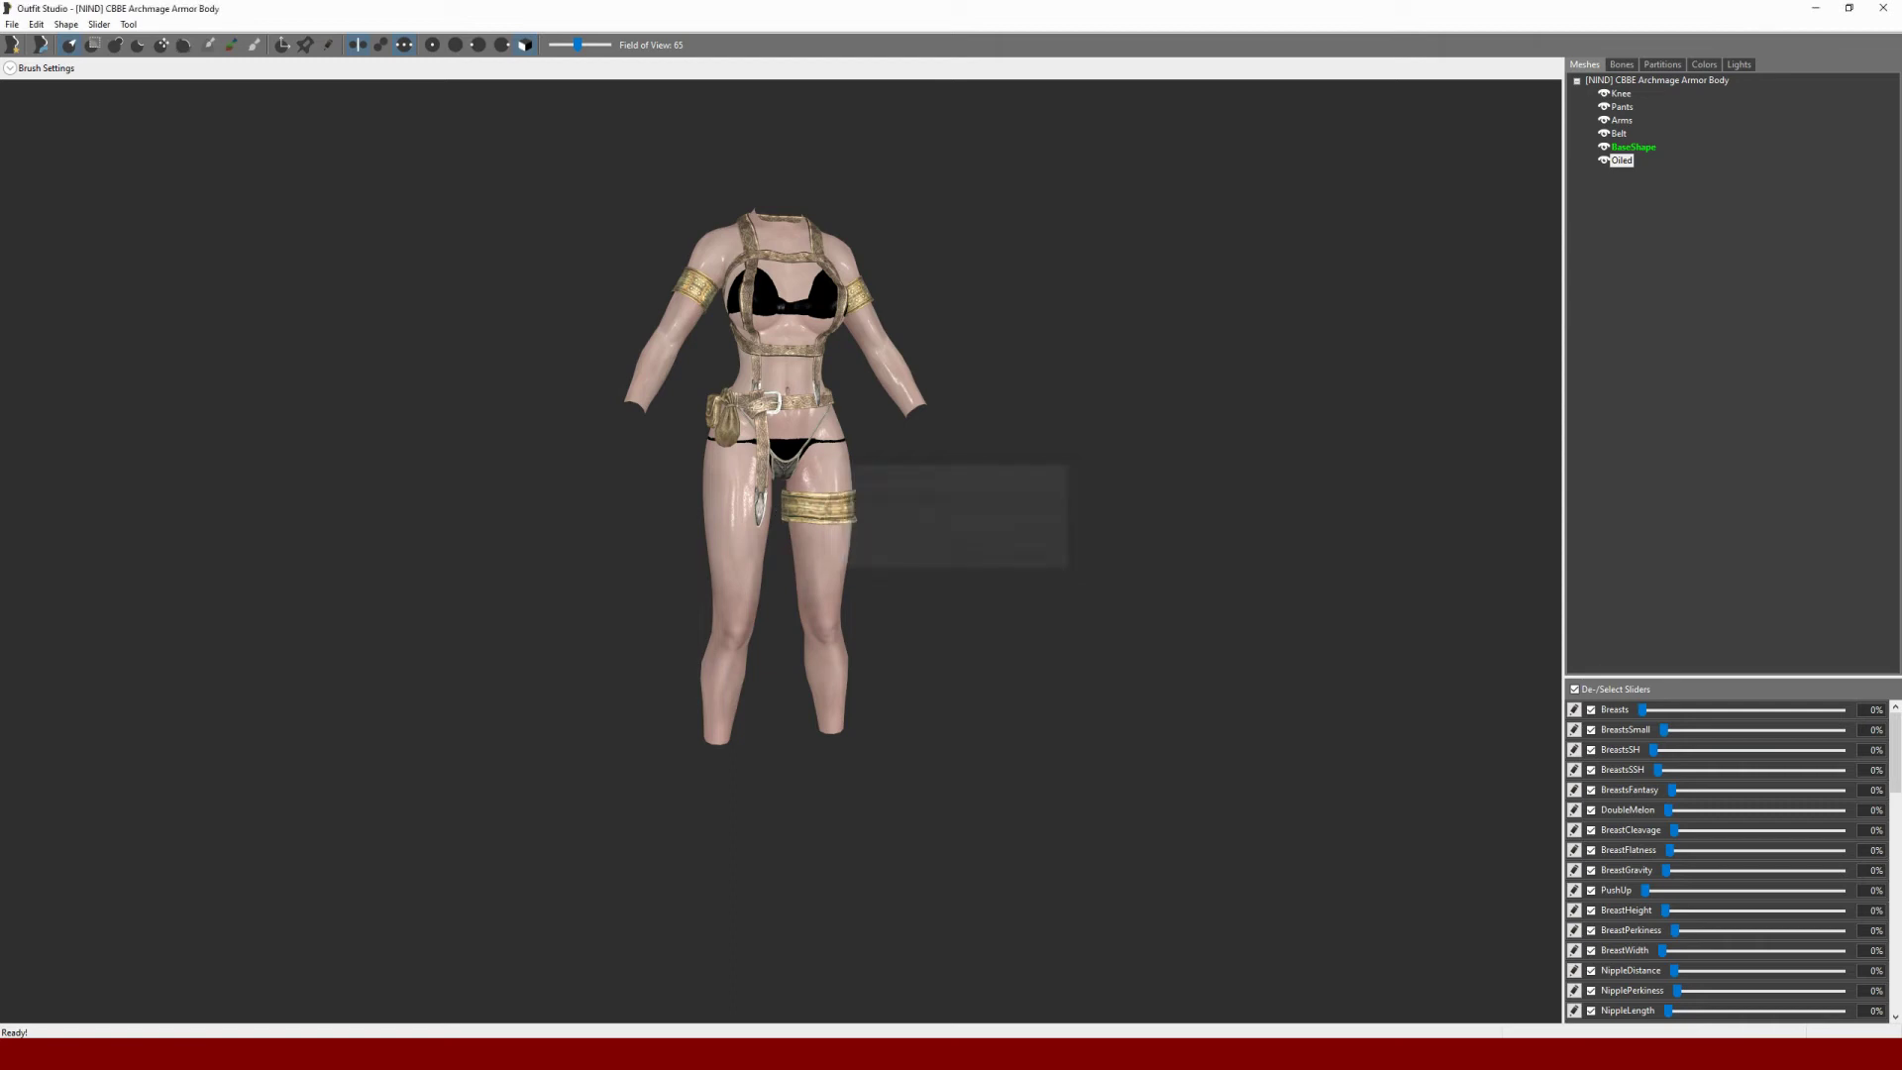
Create a second zap slider named EnableOily from the BaseShape mesh
left_click(1630, 148)
left_click(99, 25)
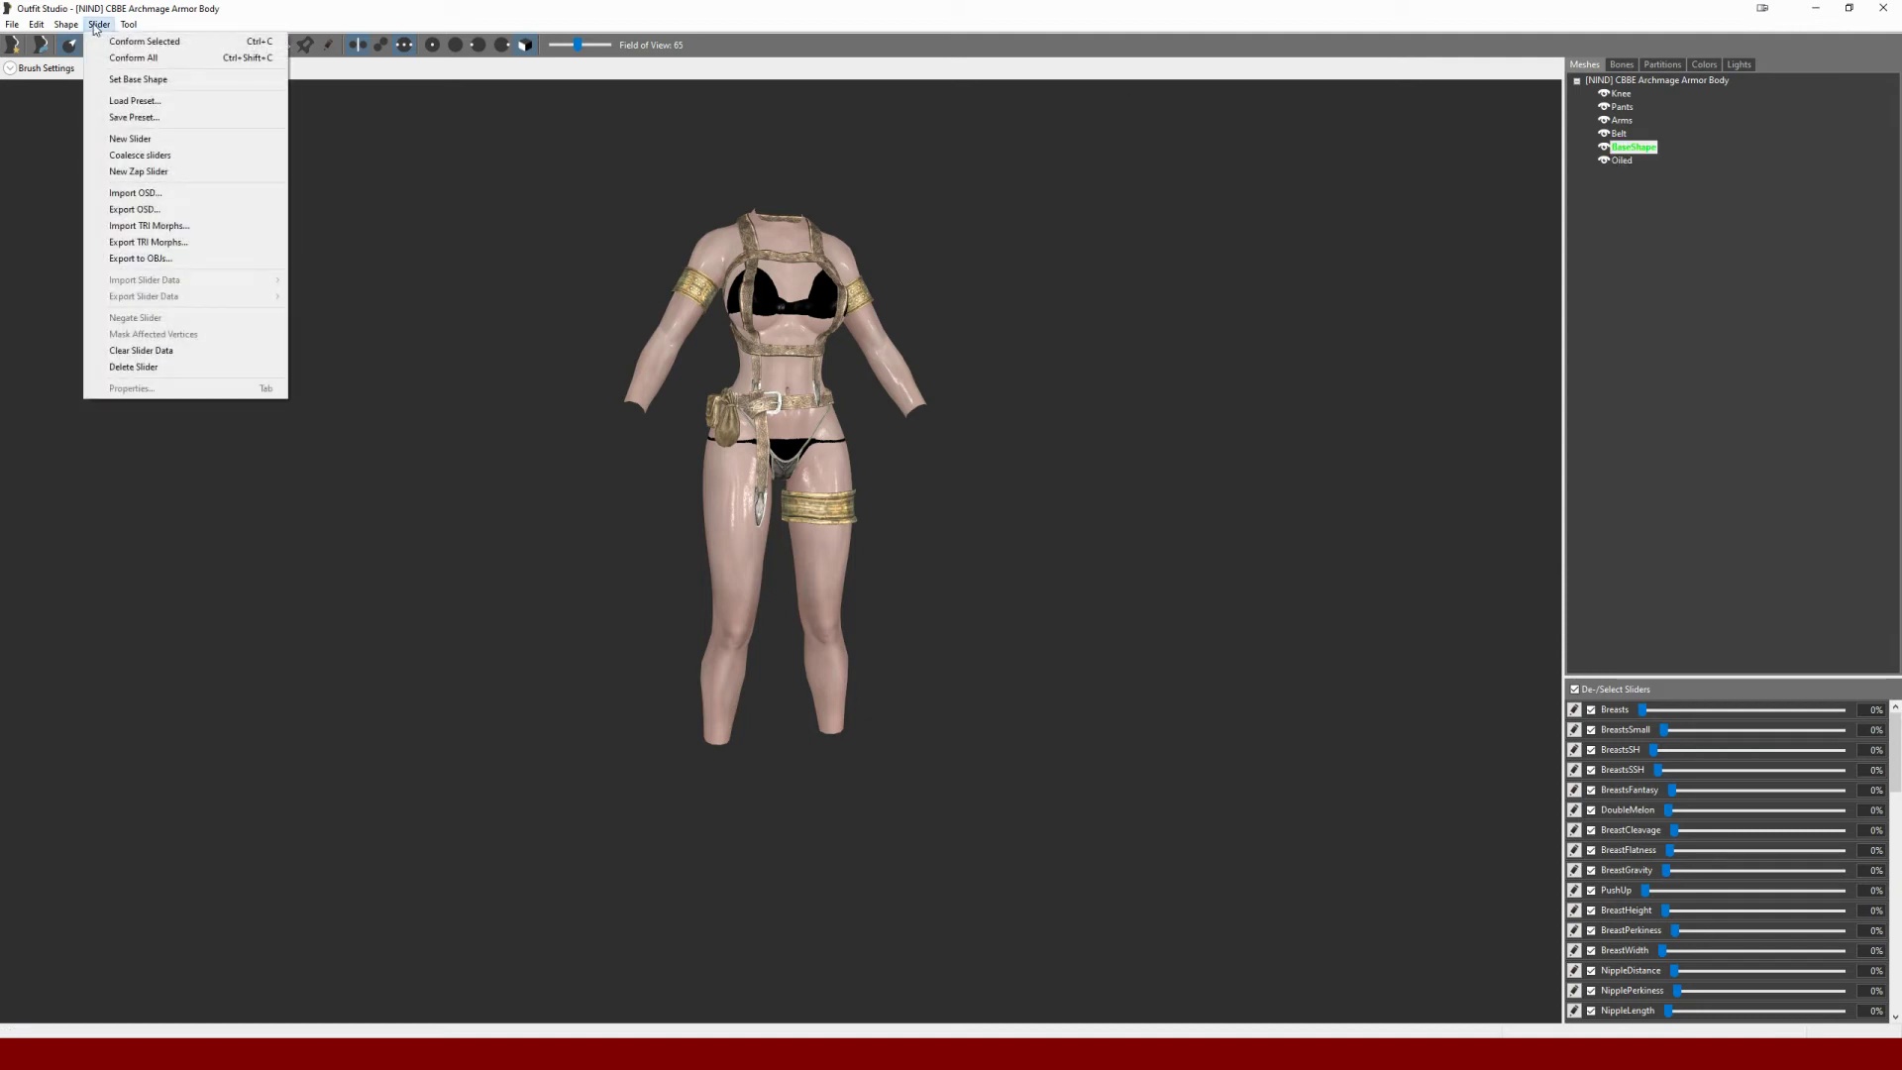
left_click(125, 181)
type("E")
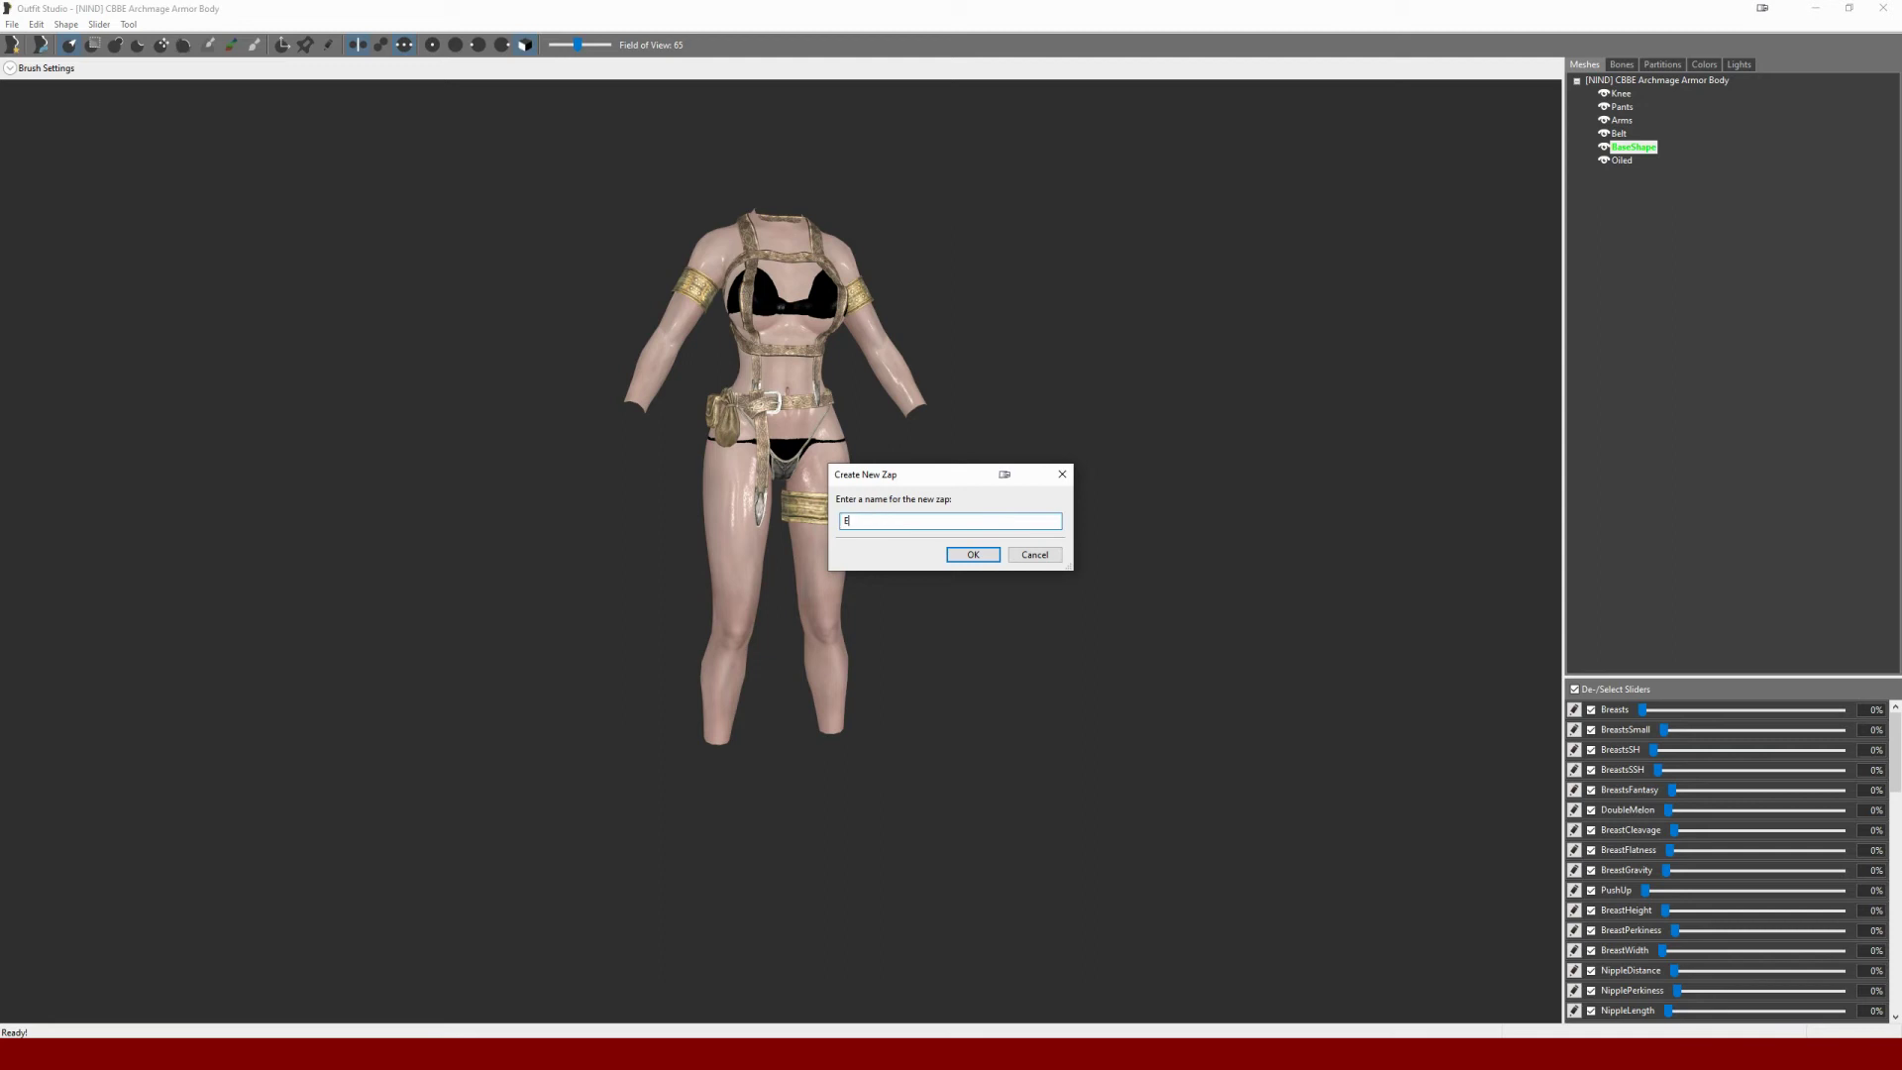
type("nsble0")
type("y")
left_click(988, 560)
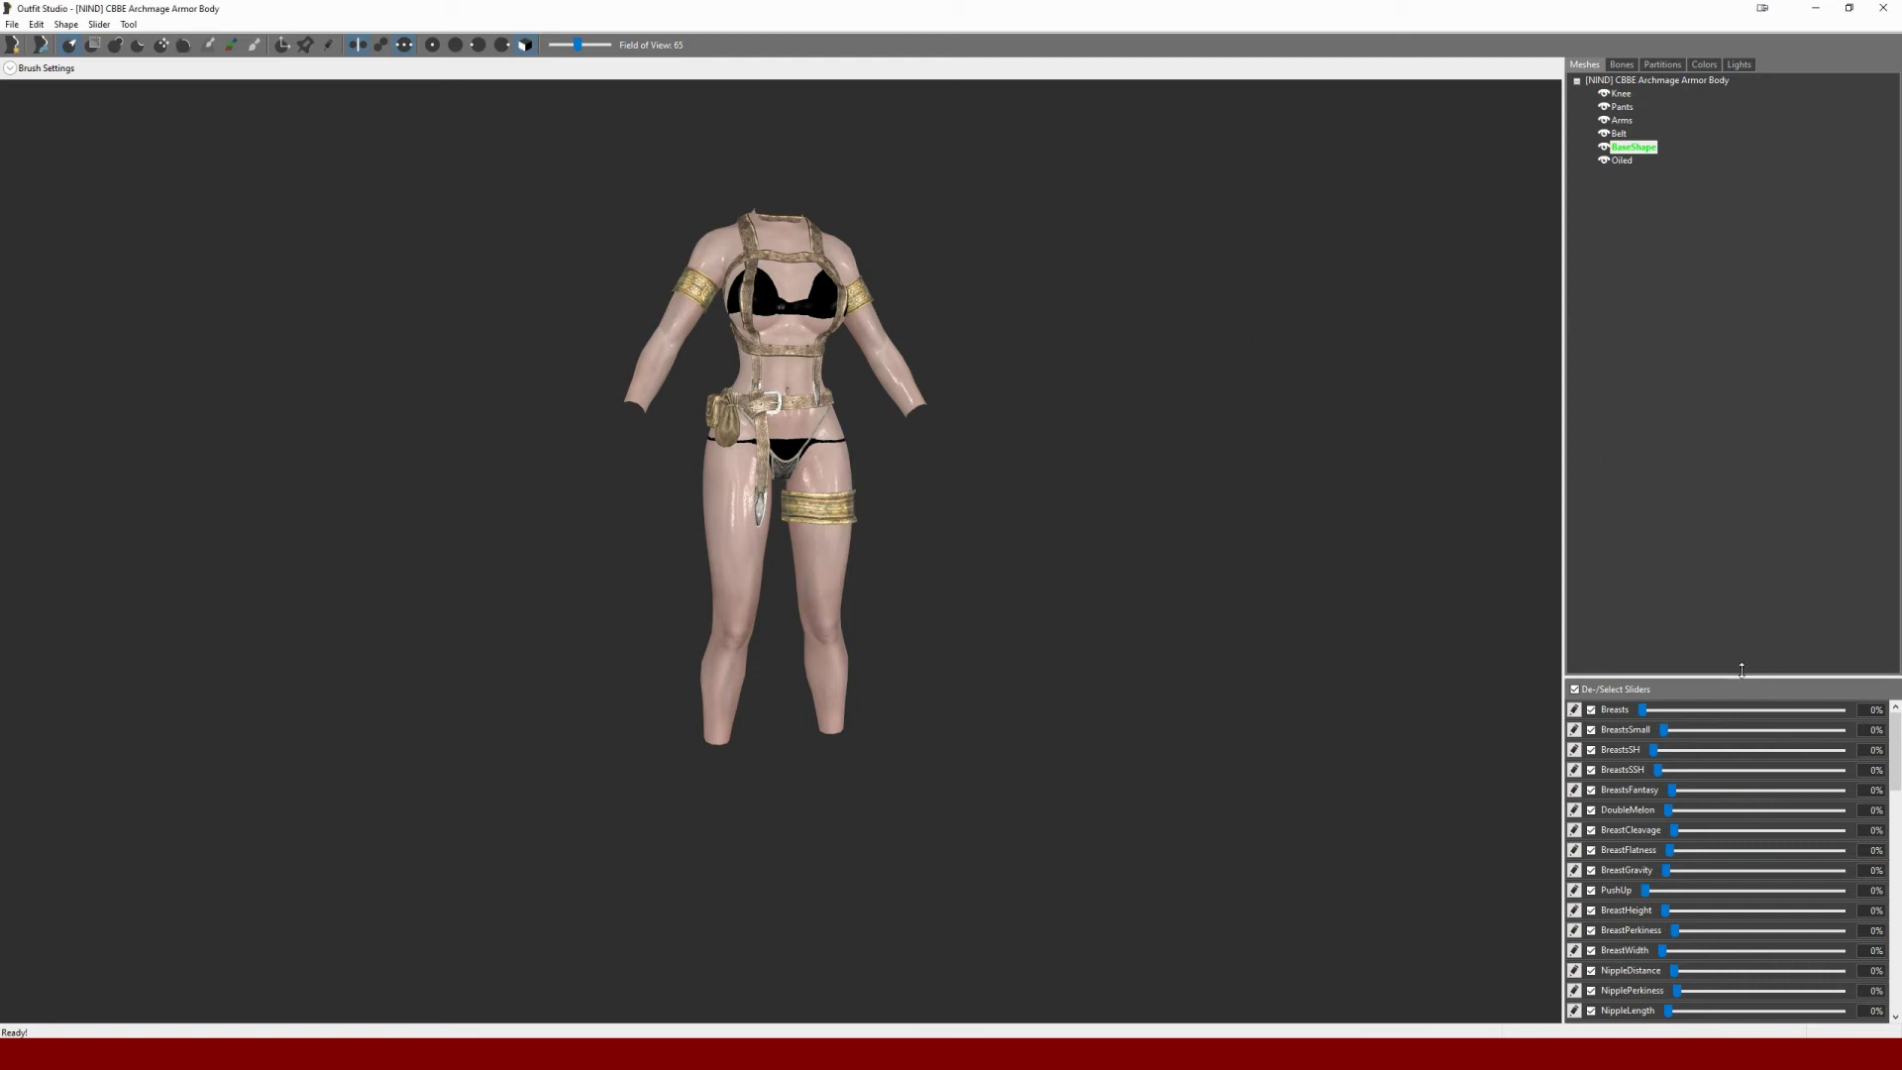
Set the EnableOily zap's properties so it toggles the HideOily zap
left_click_drag(1742, 670, 1710, 202)
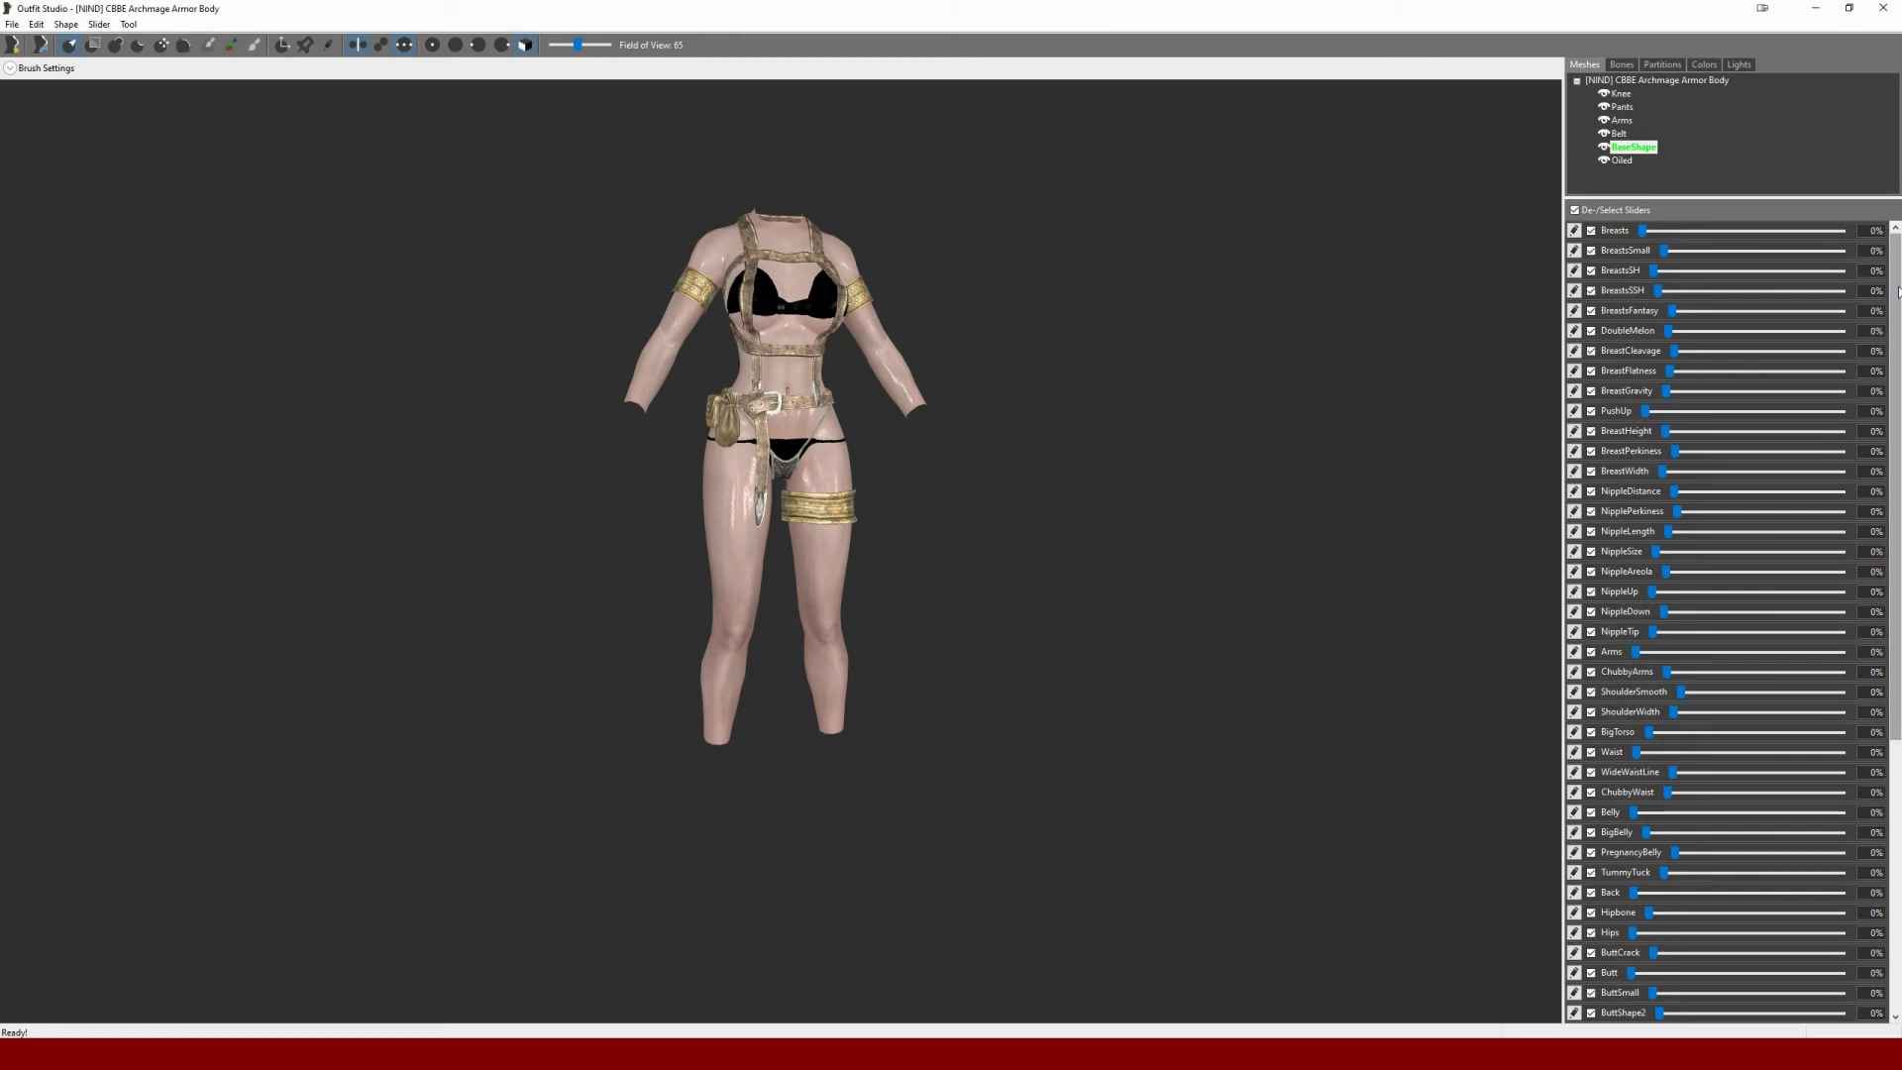
scroll(1725, 625, "down", 5)
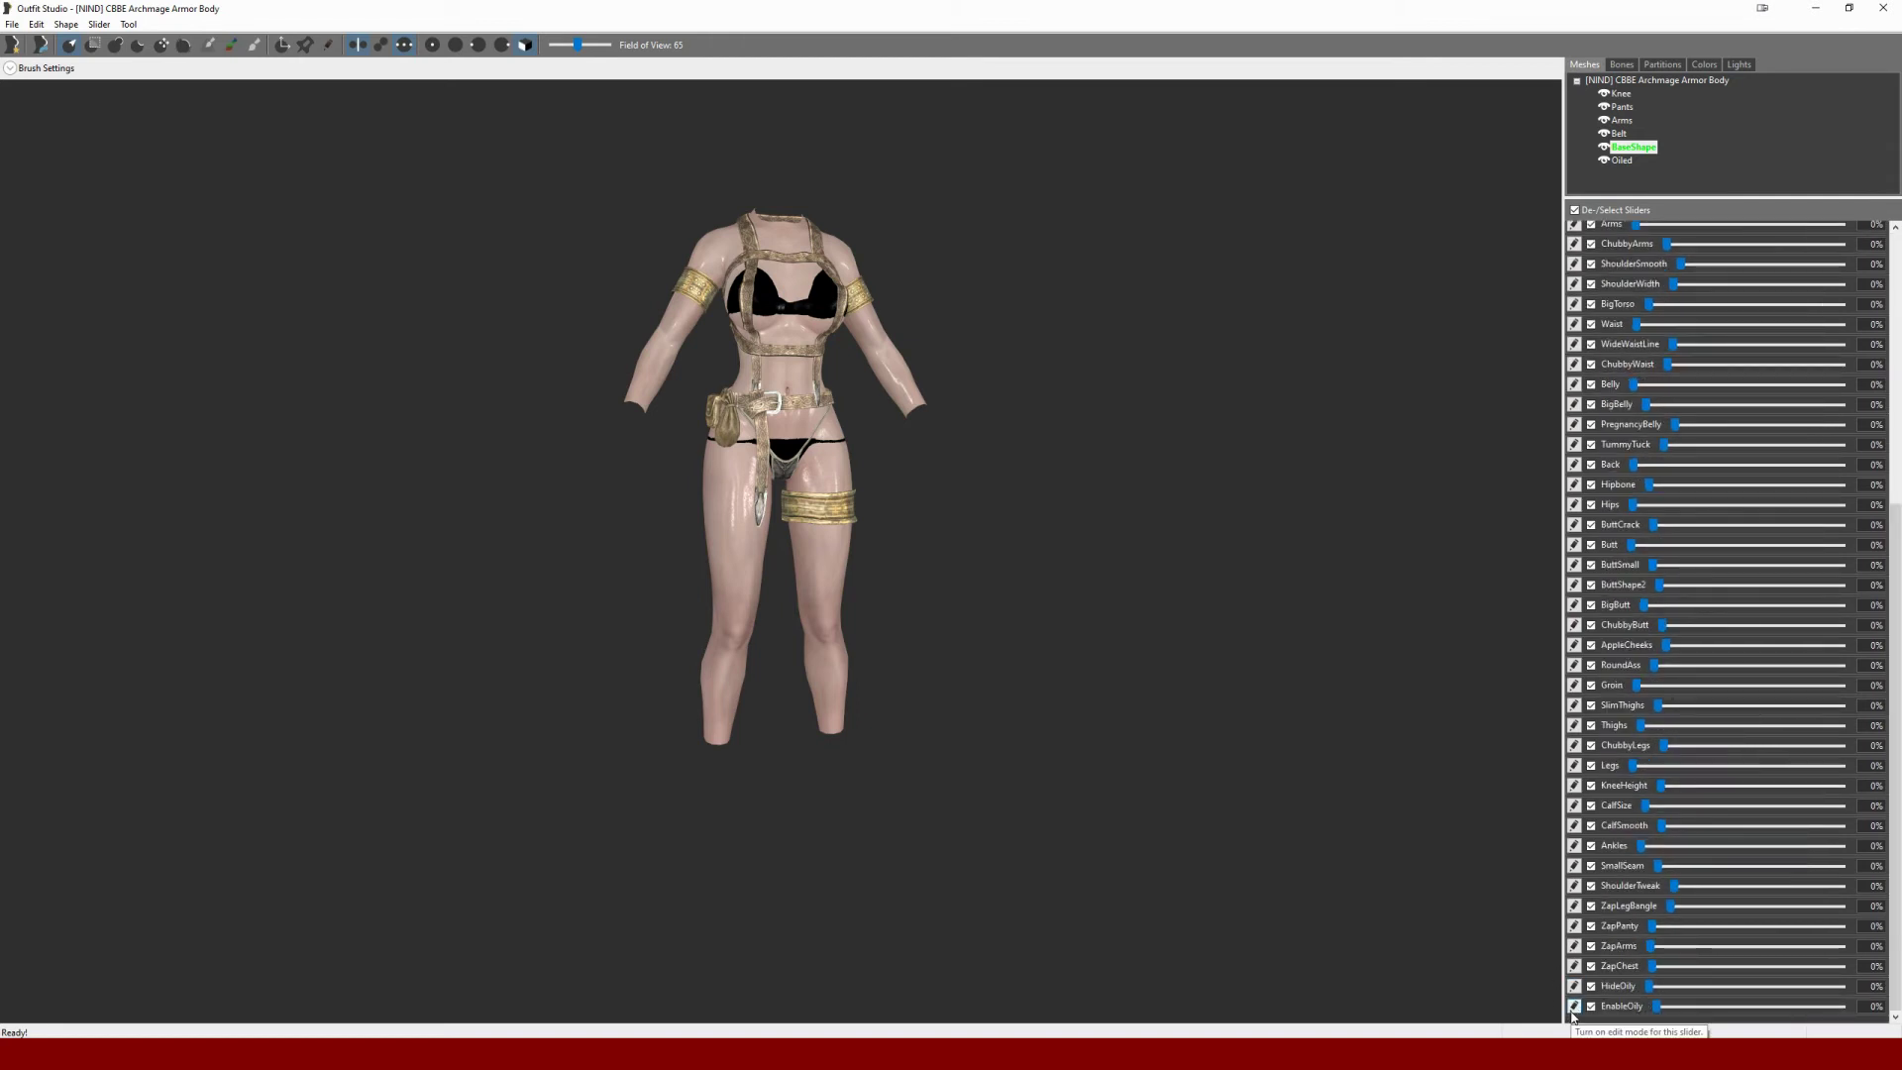
left_click(1574, 1006)
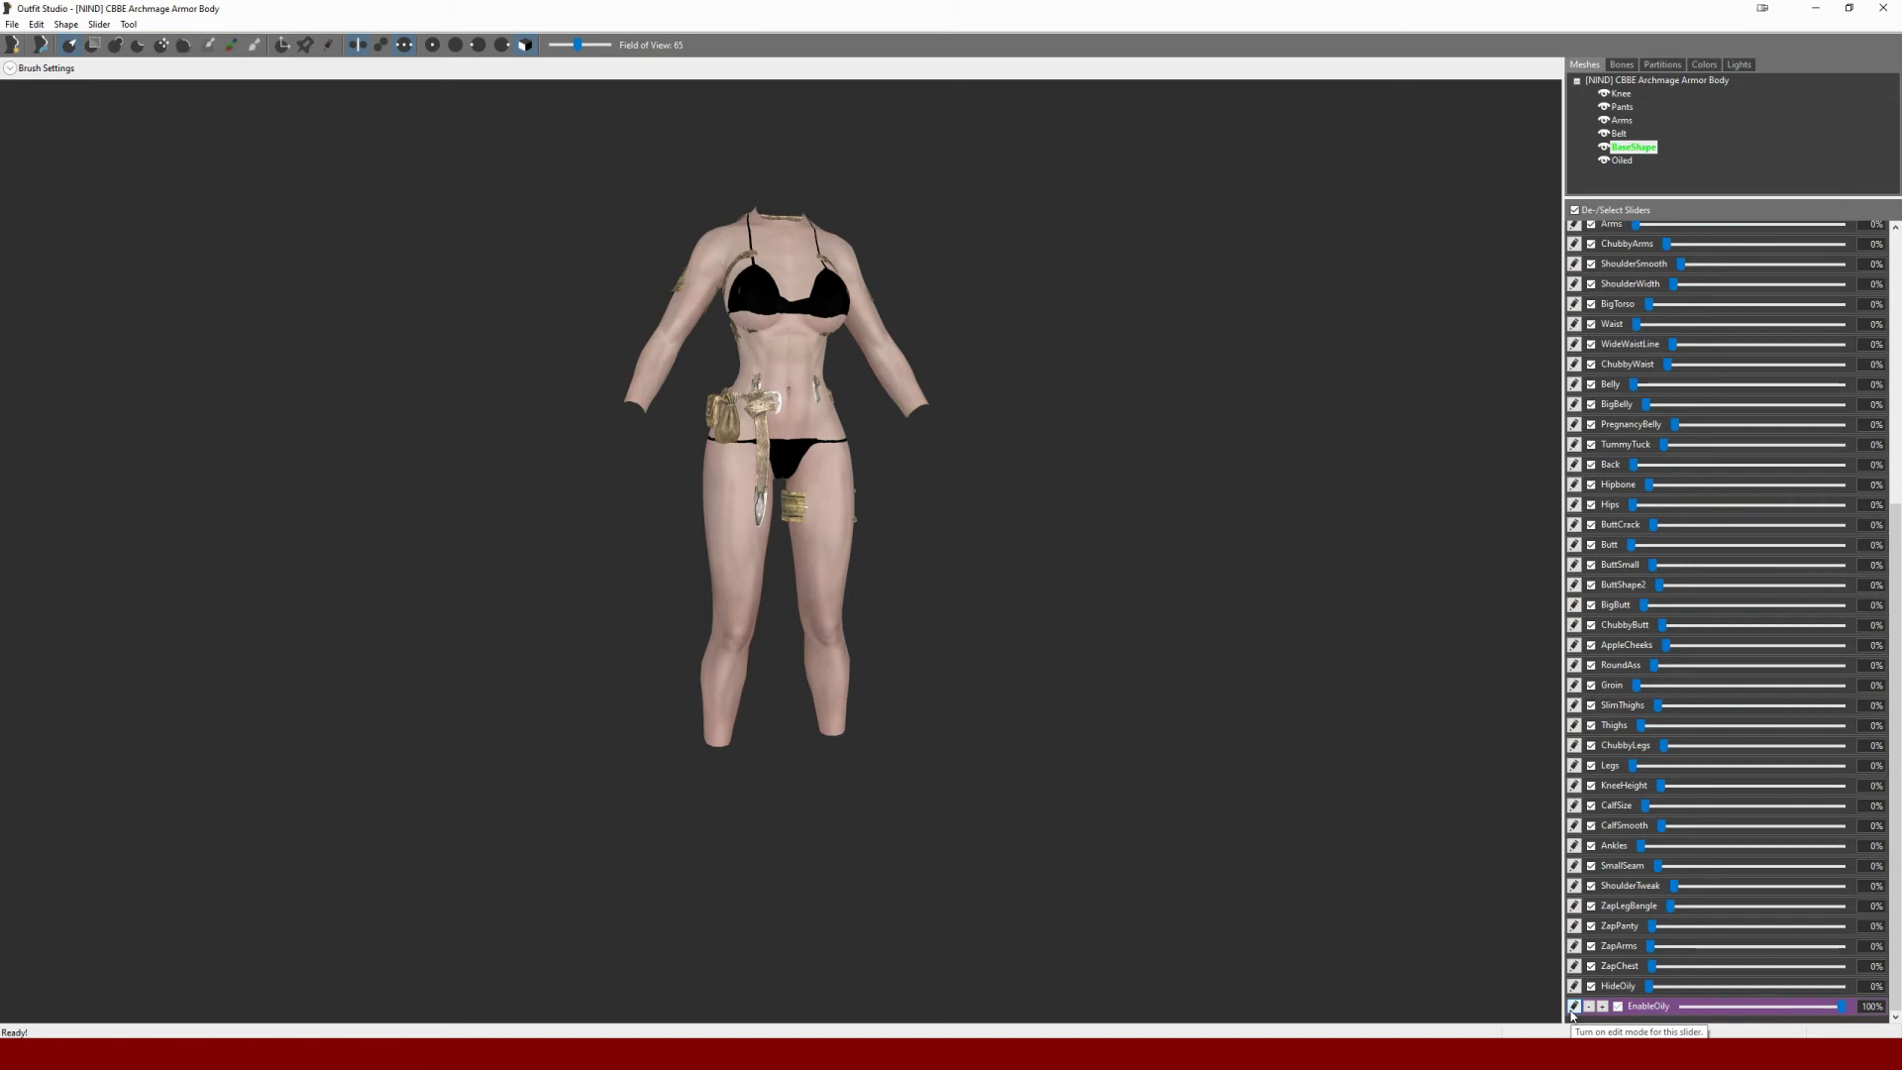
left_click(99, 26)
left_click(119, 389)
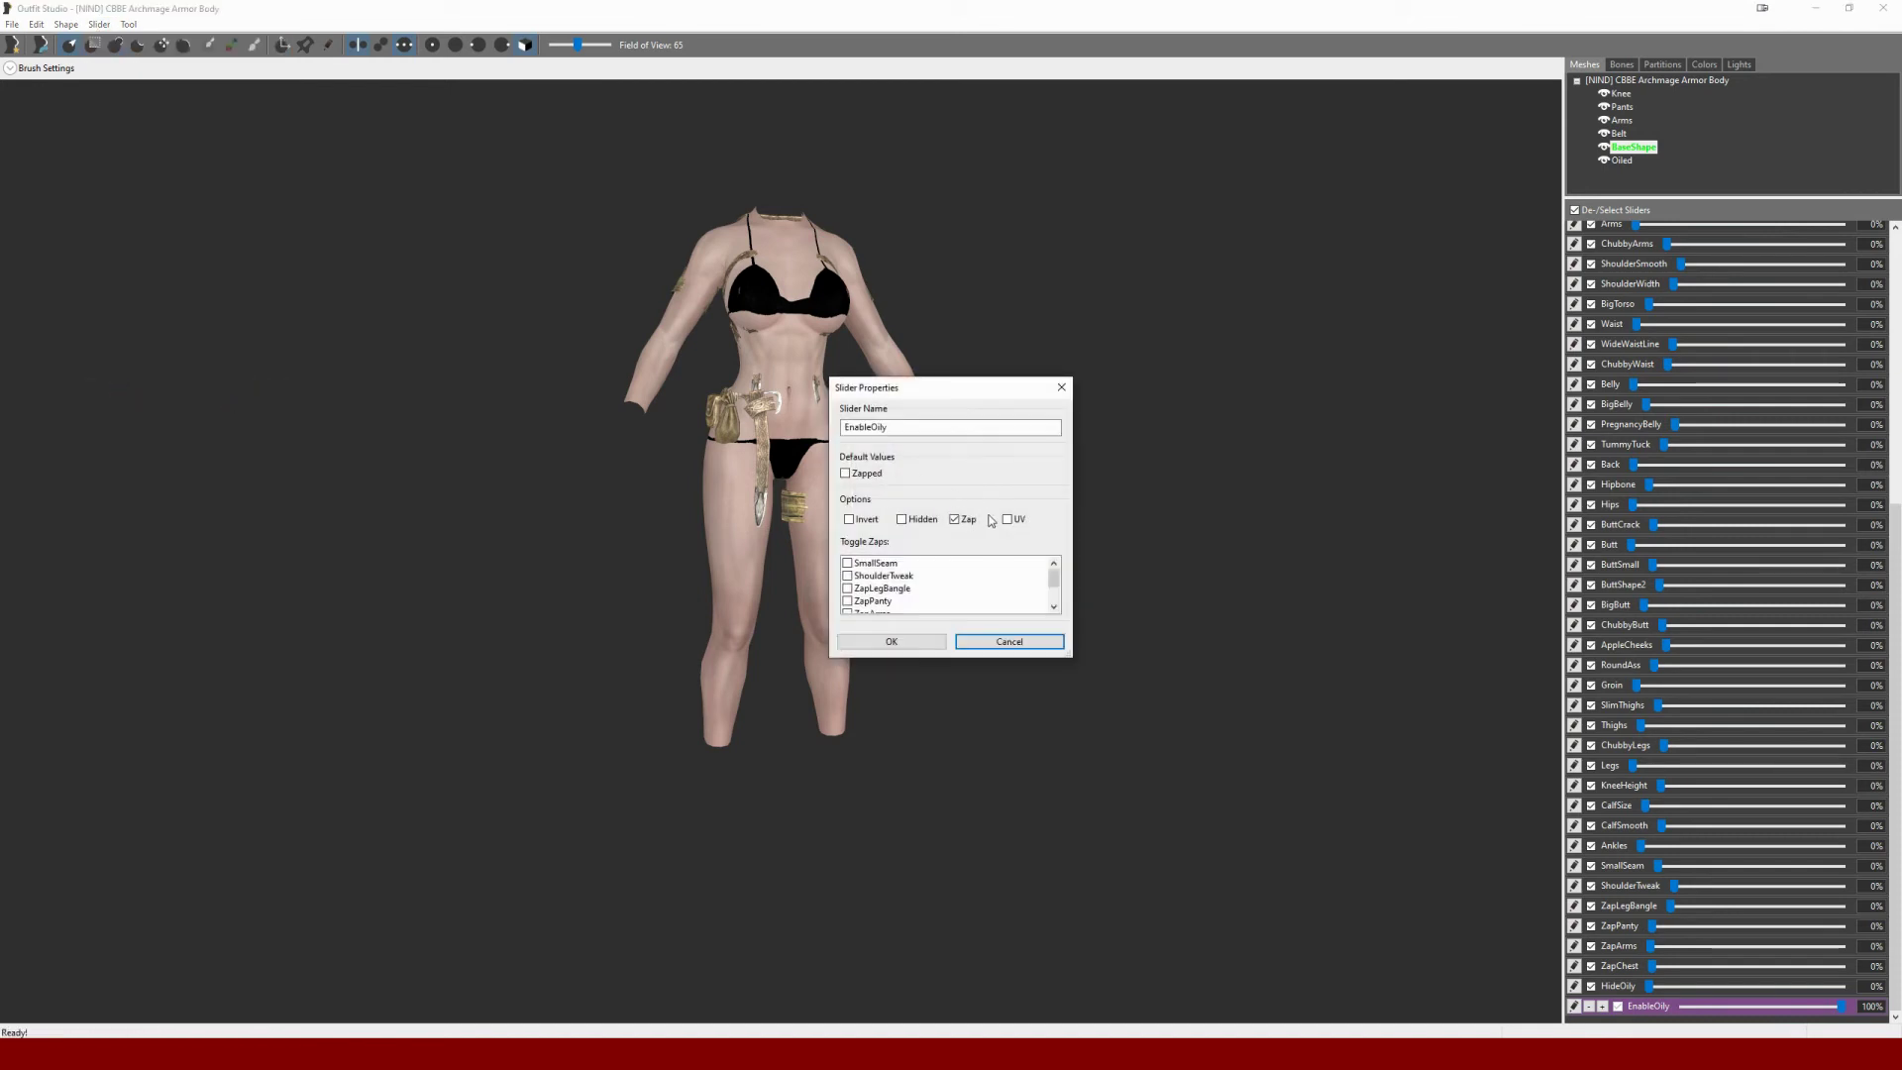
left_click_drag(1071, 656, 1130, 832)
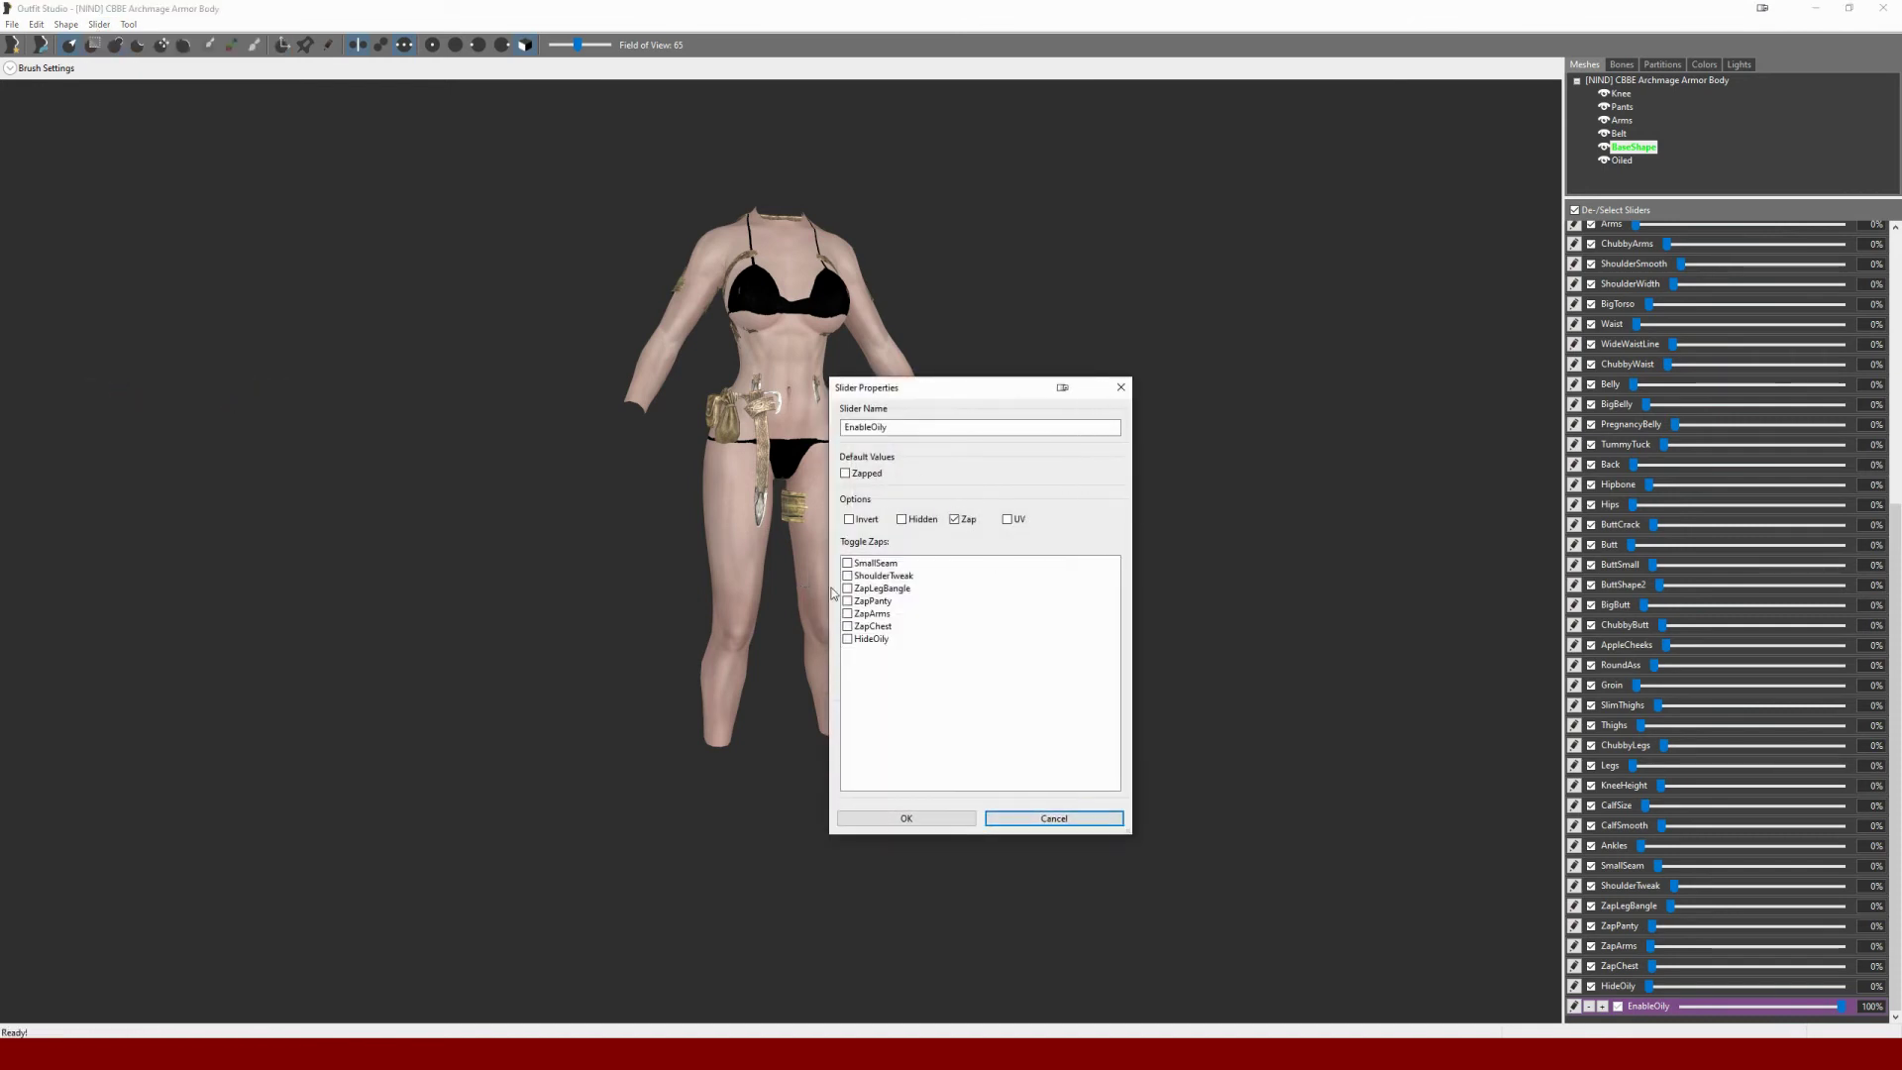
left_click(848, 639)
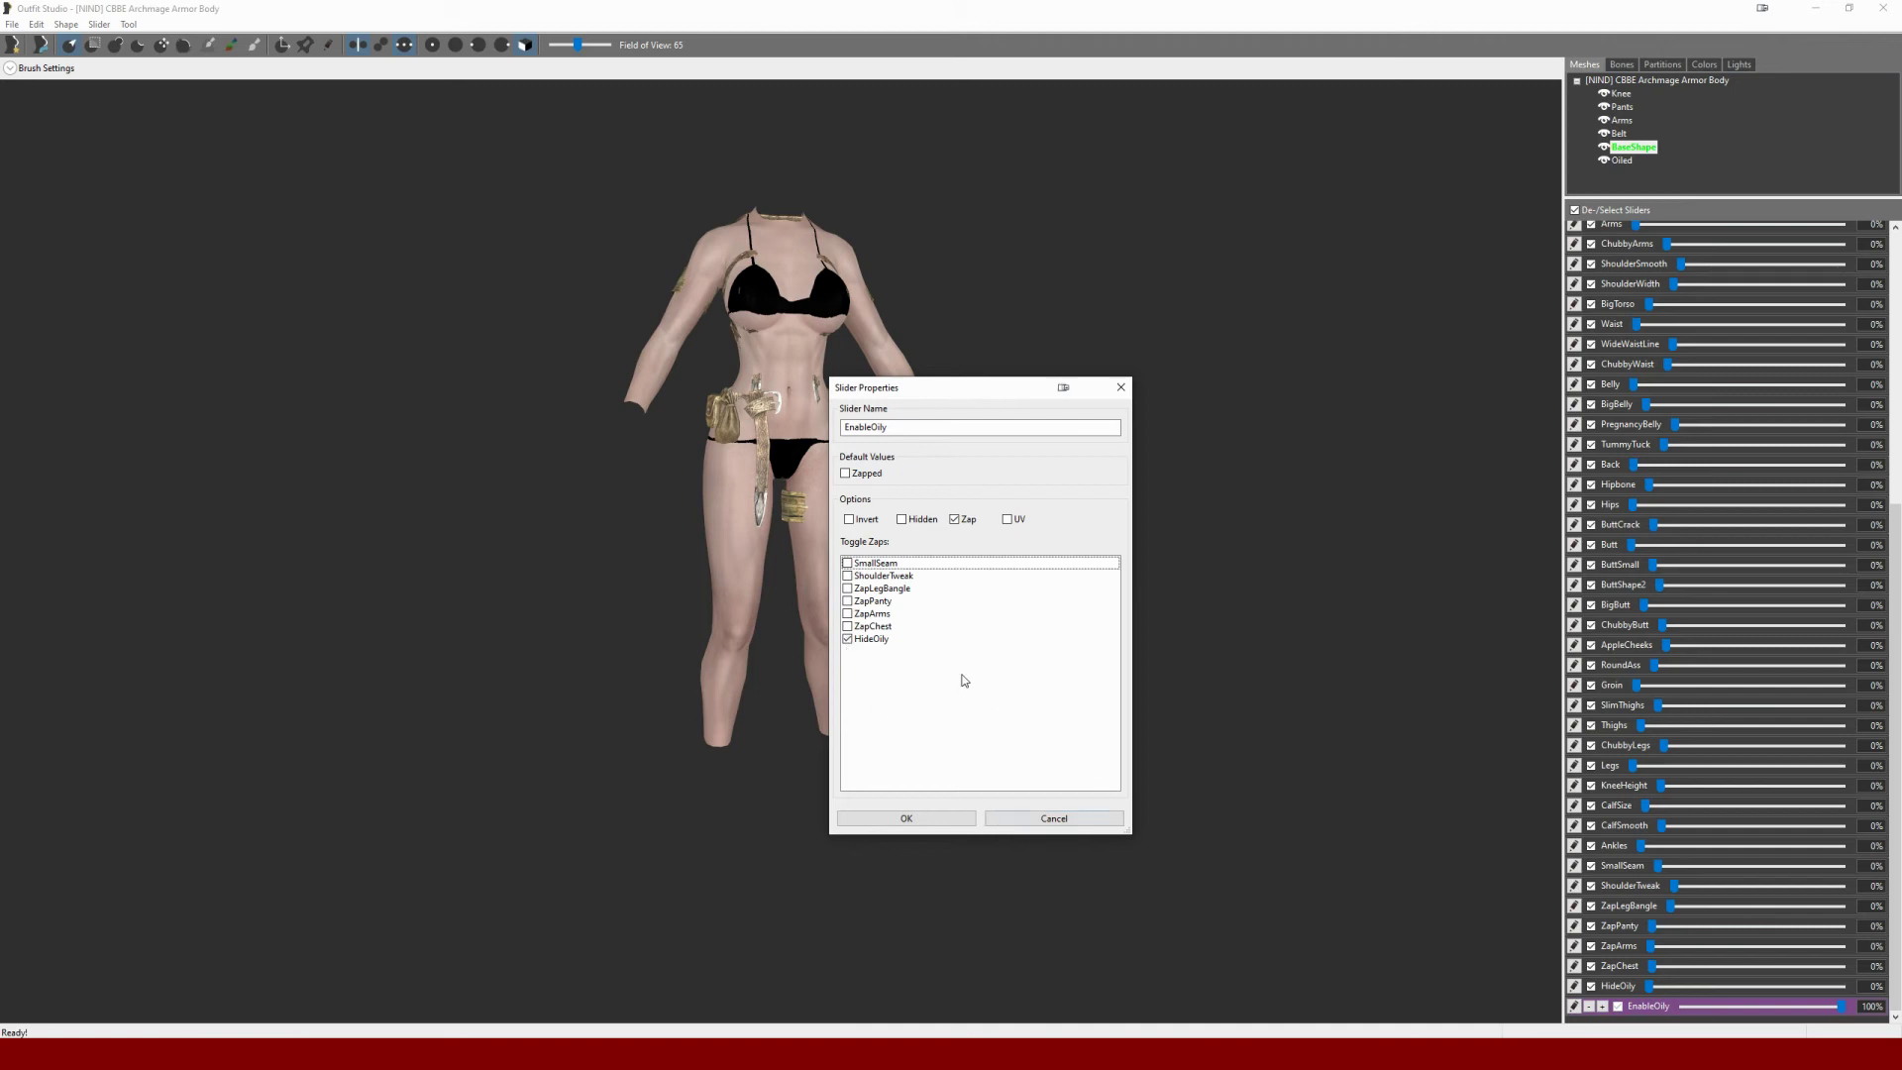
left_click(904, 818)
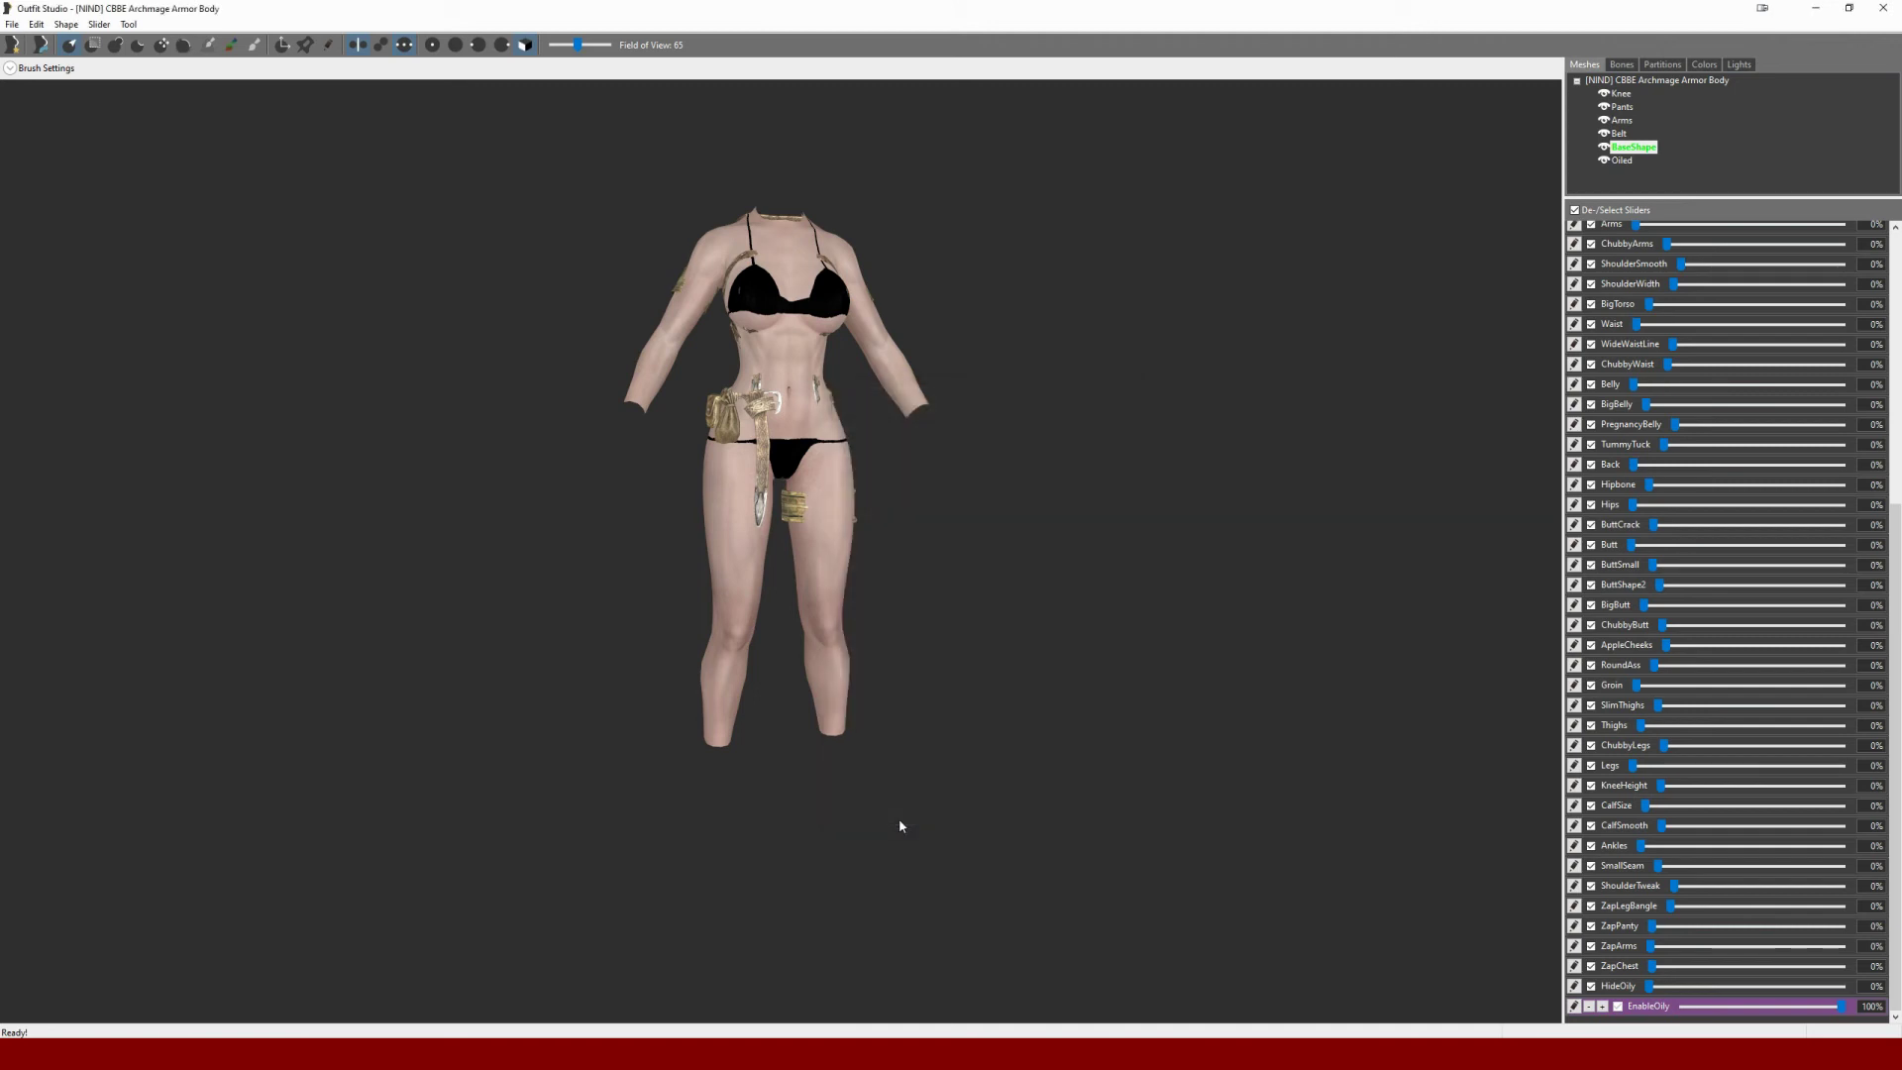
Mark the HideOily zap as hidden from users and zapped by default
left_click(1587, 1007)
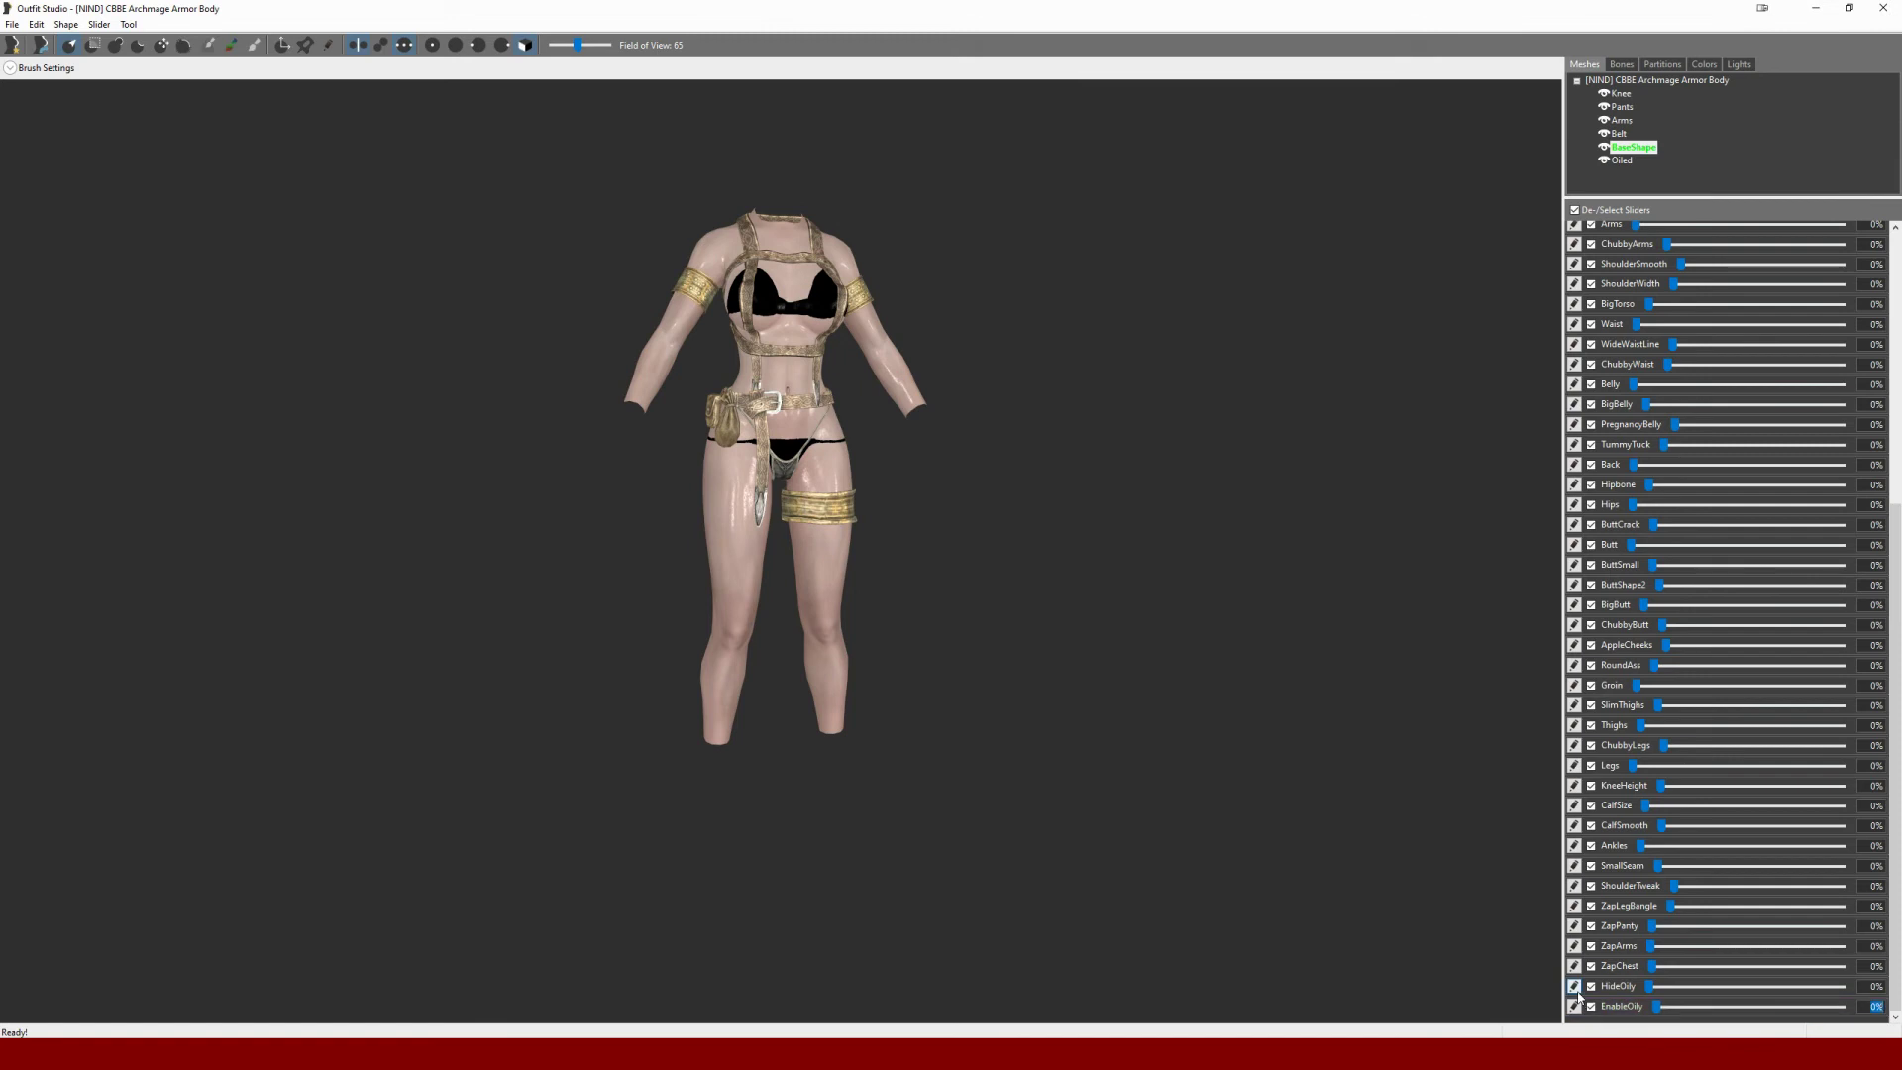
left_click(1588, 984)
left_click(98, 24)
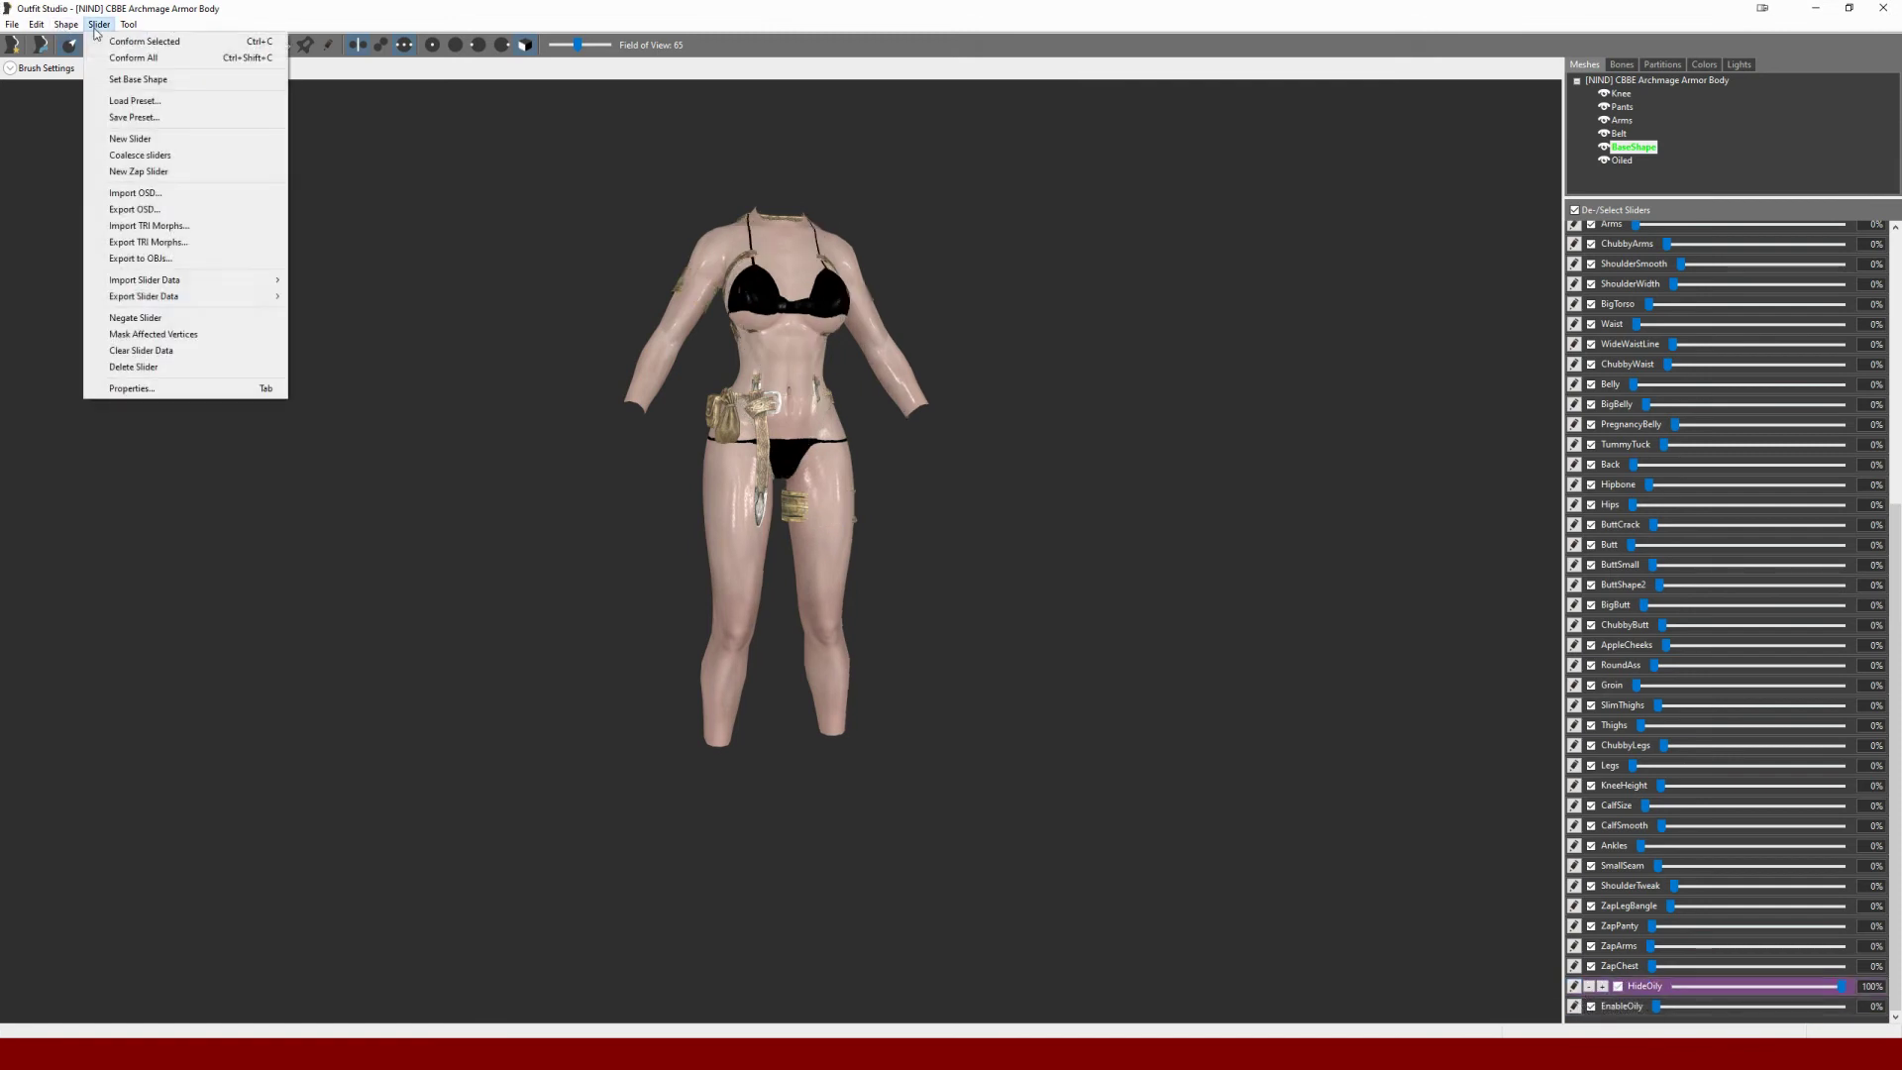
left_click(168, 391)
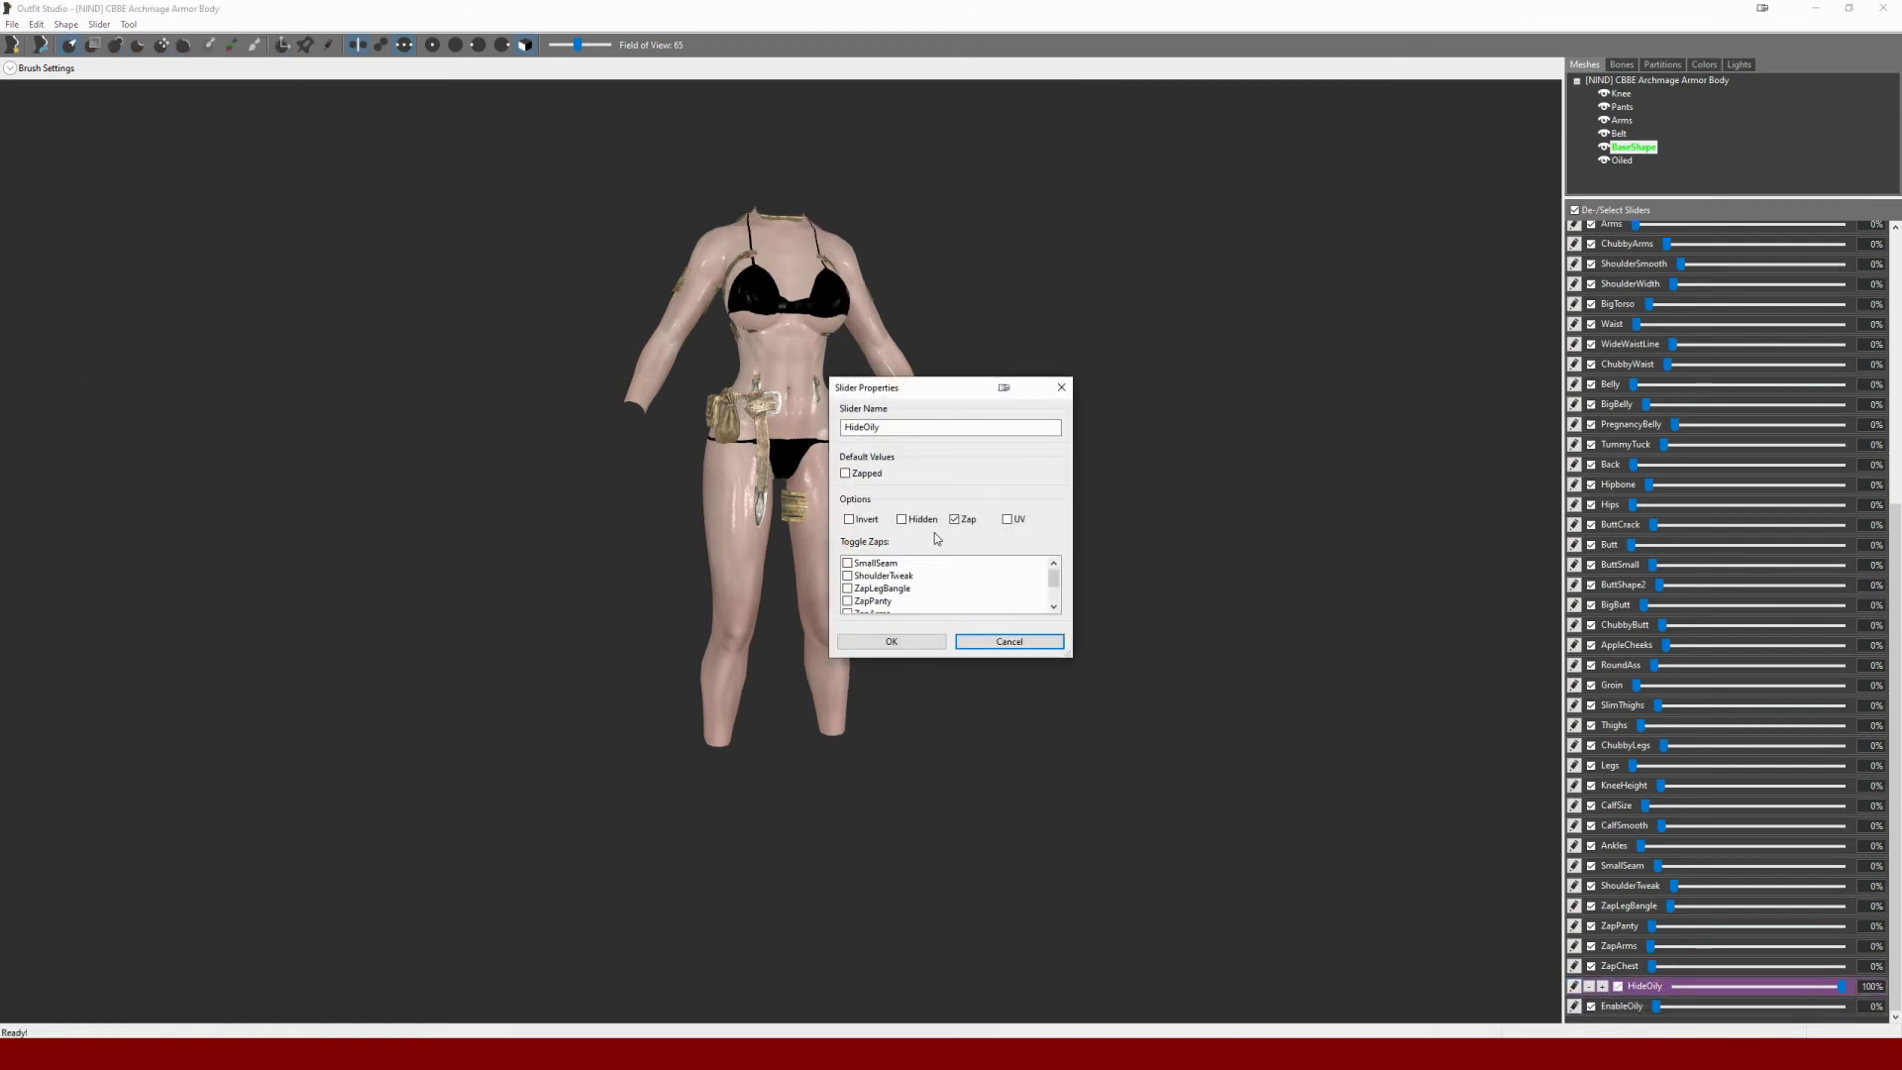
left_click(904, 520)
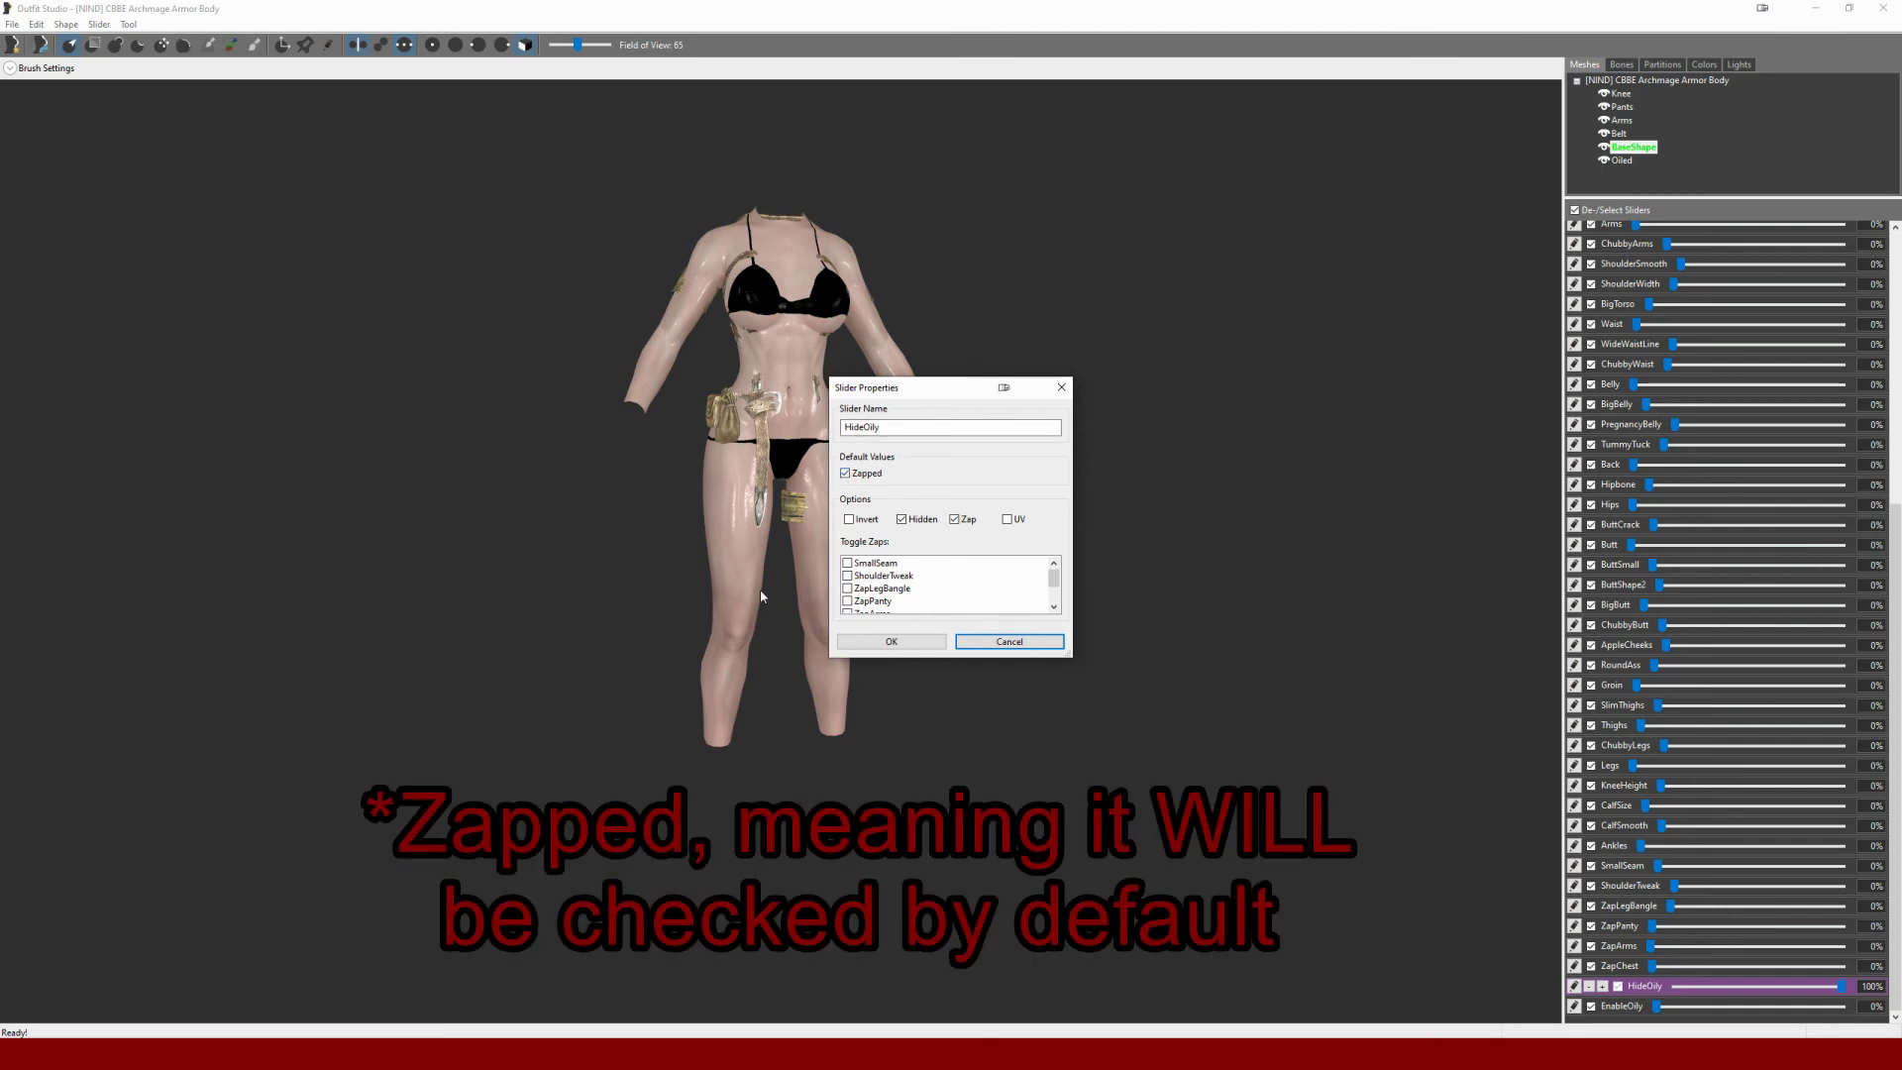
left_click(911, 639)
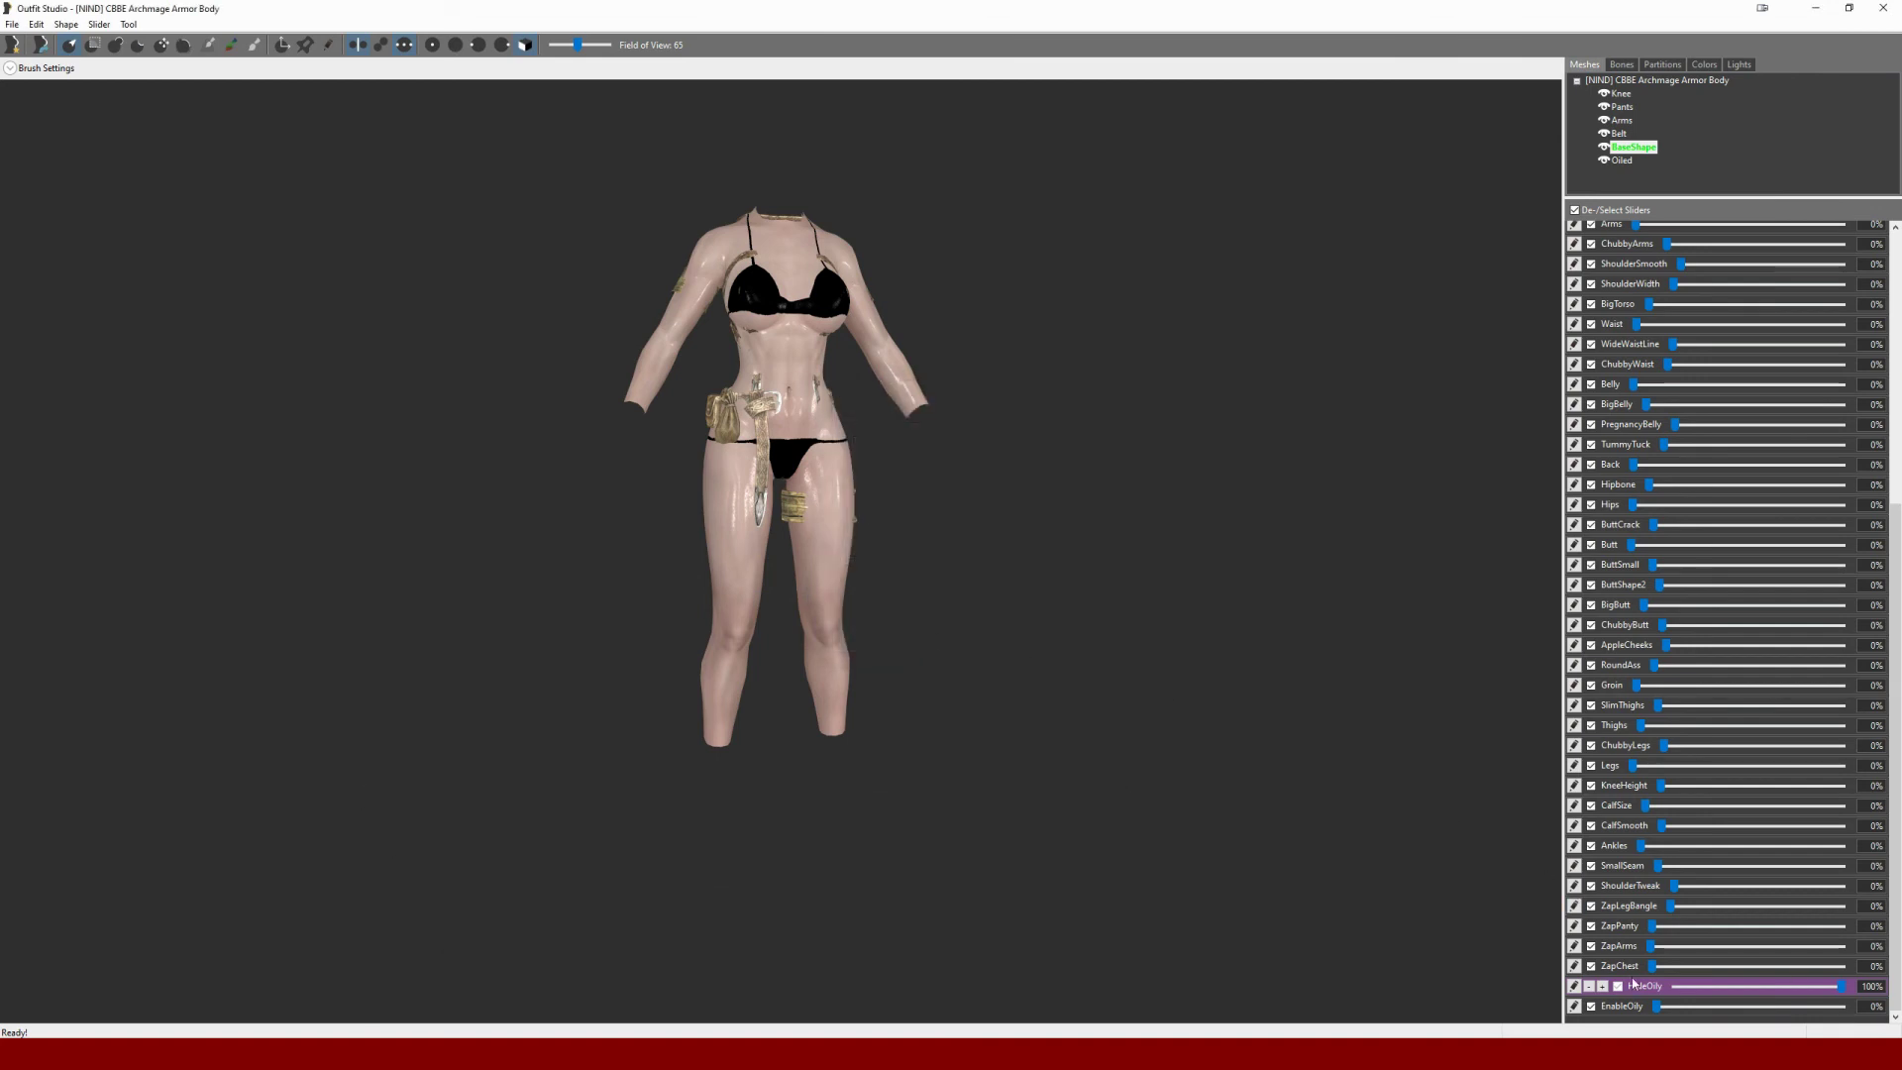
Leave HideOily edit mode so the full armor shows and save the project
left_click(1576, 986)
left_click(12, 24)
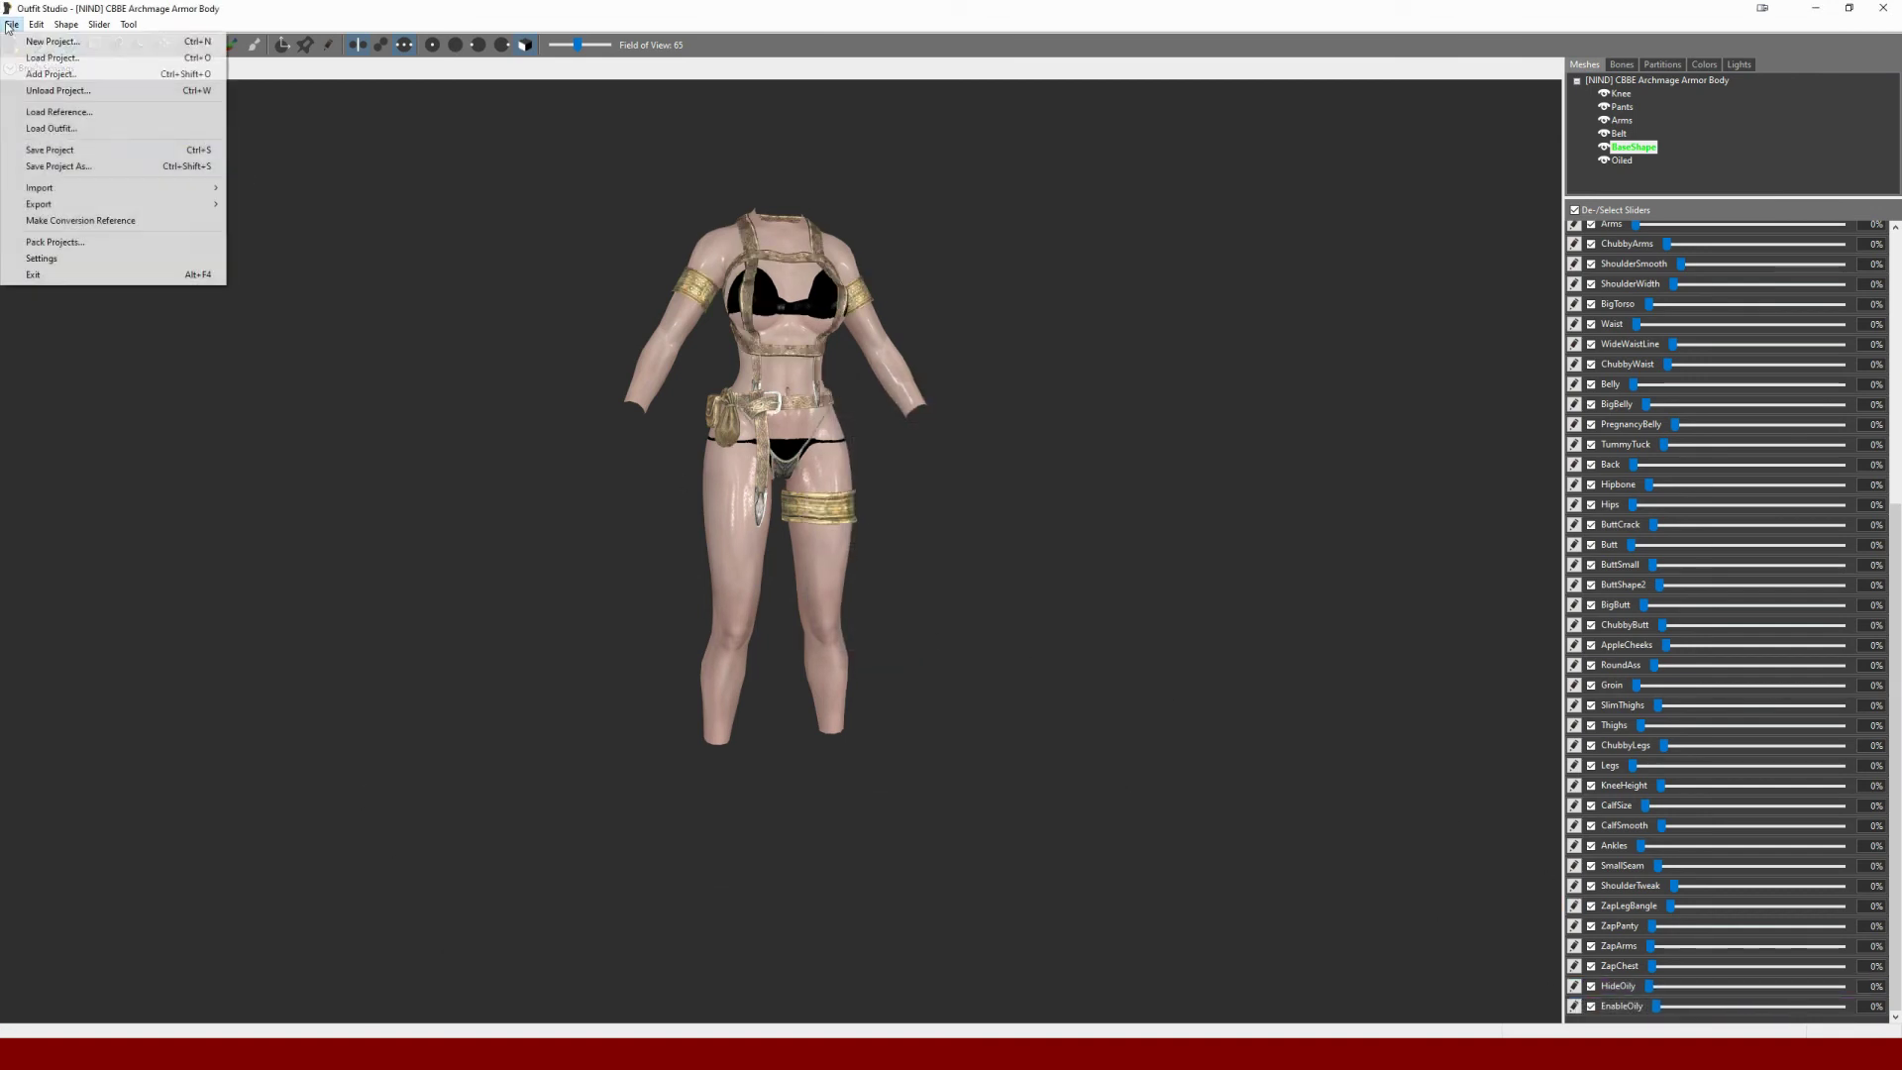
left_click(171, 151)
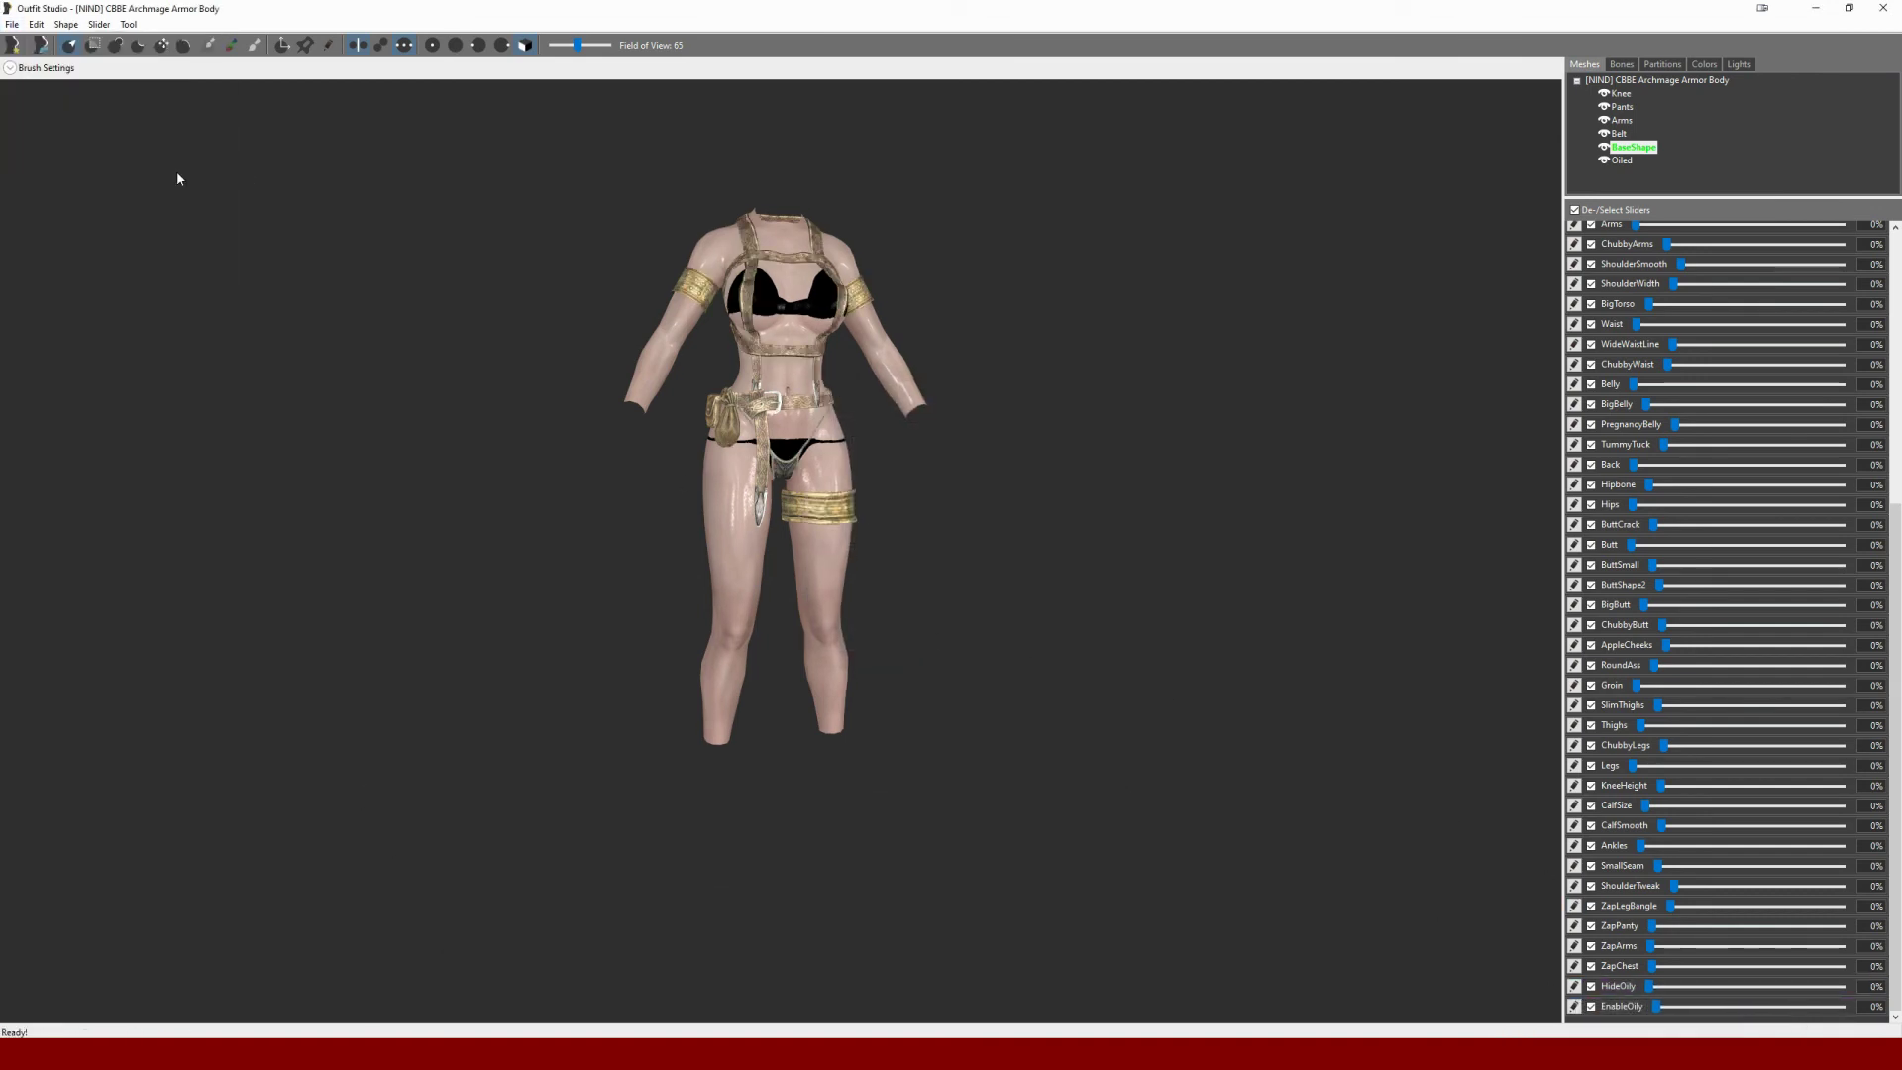
left_click(1619, 162)
left_click(1626, 147)
Preview the Archmage outfit in BodySlide with the EnableOily option ticked
right_click(625, 1055)
left_click(580, 1022)
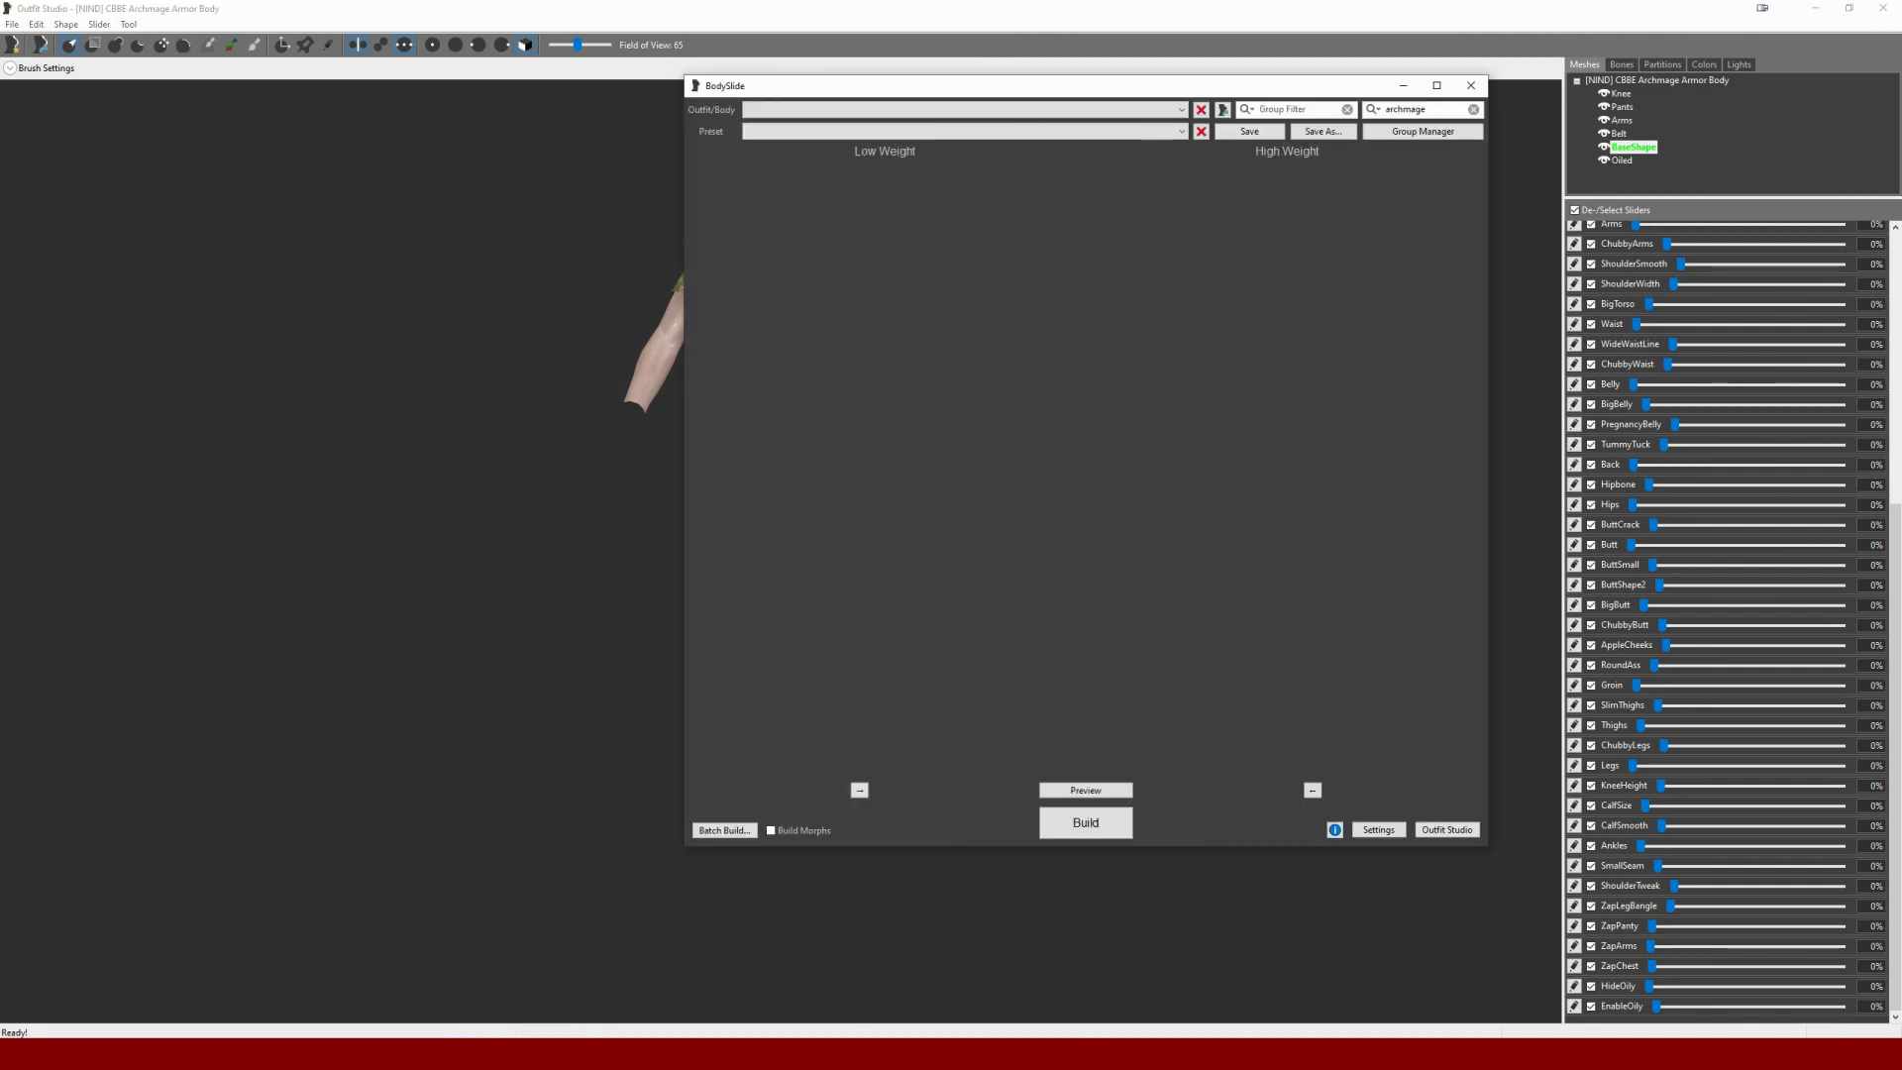
right_click(589, 1055)
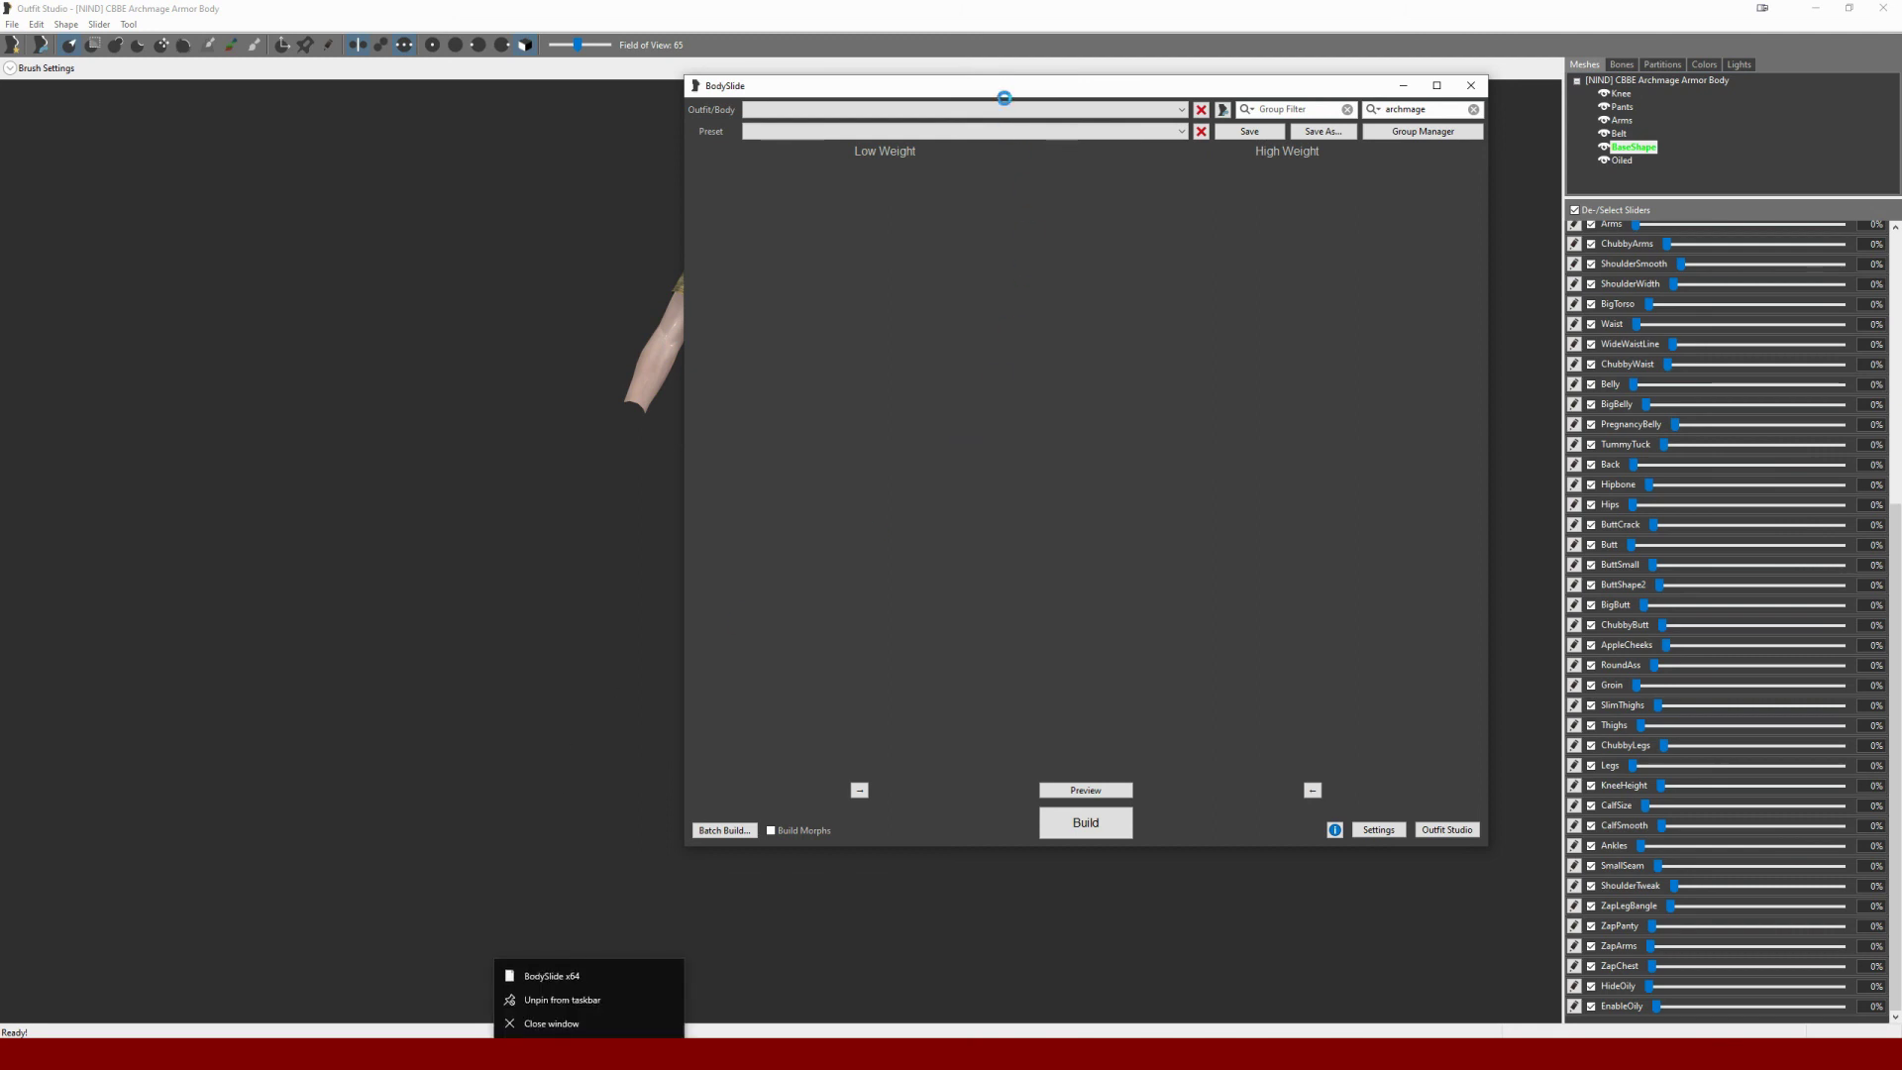
left_click(1065, 791)
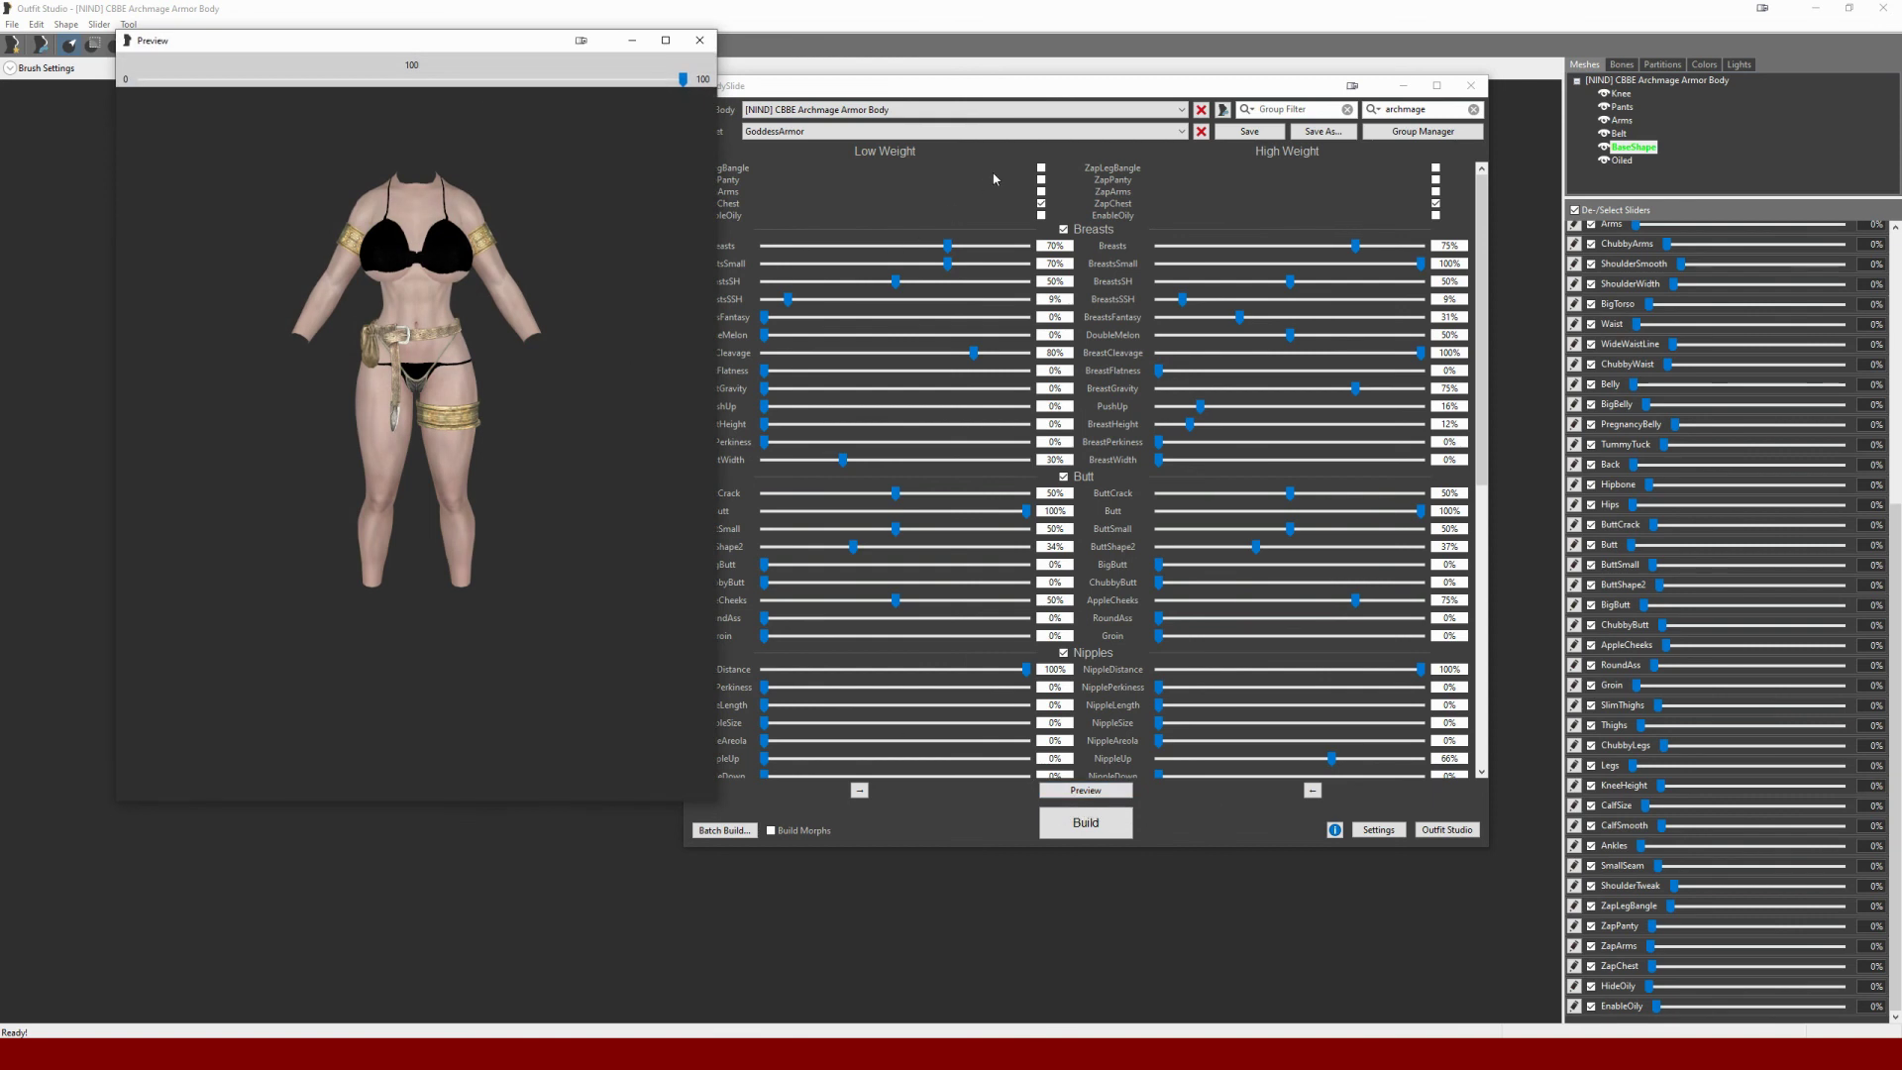
left_click(1043, 216)
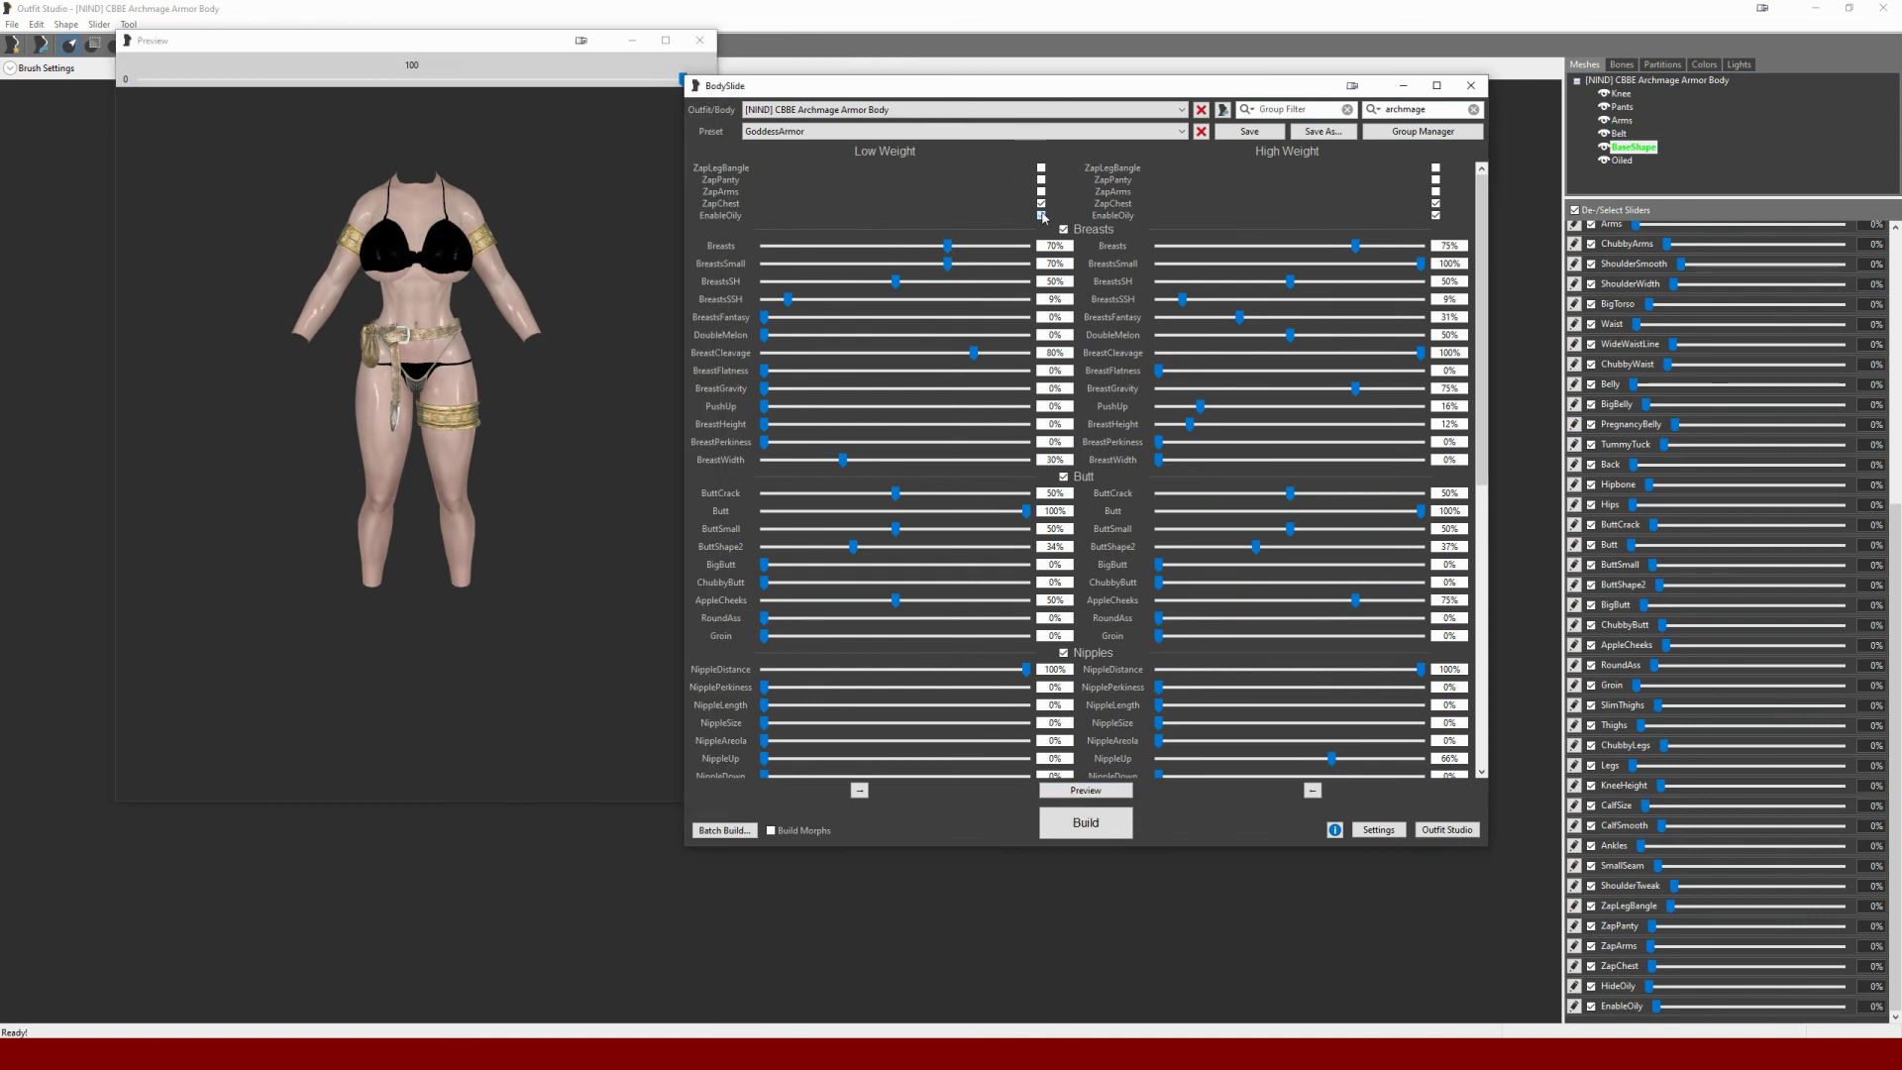